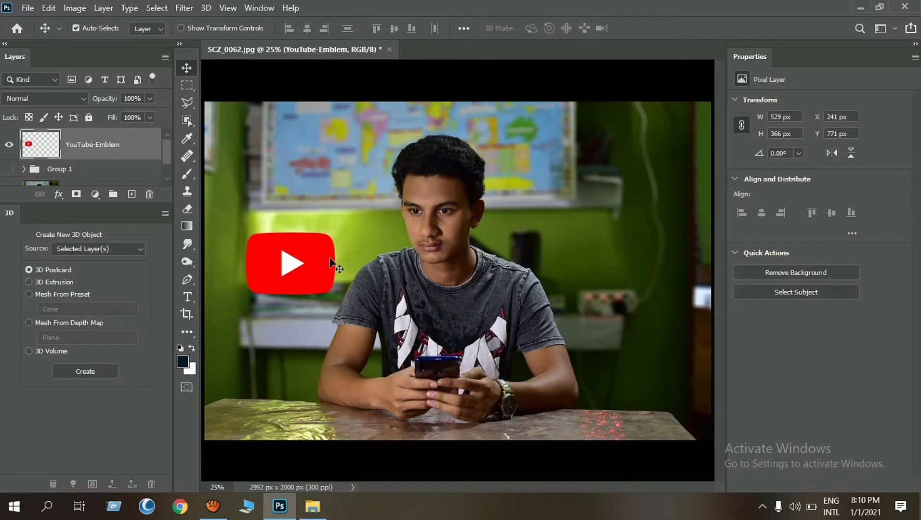
# Scale the YouTube emblem down to about 77% and position it over the bright wall area beside the person.
pyautogui.hotkey('ctrl', 't')
pyautogui.moveTo(334, 234); pyautogui.dragTo(308, 242)
pyautogui.press('Return')
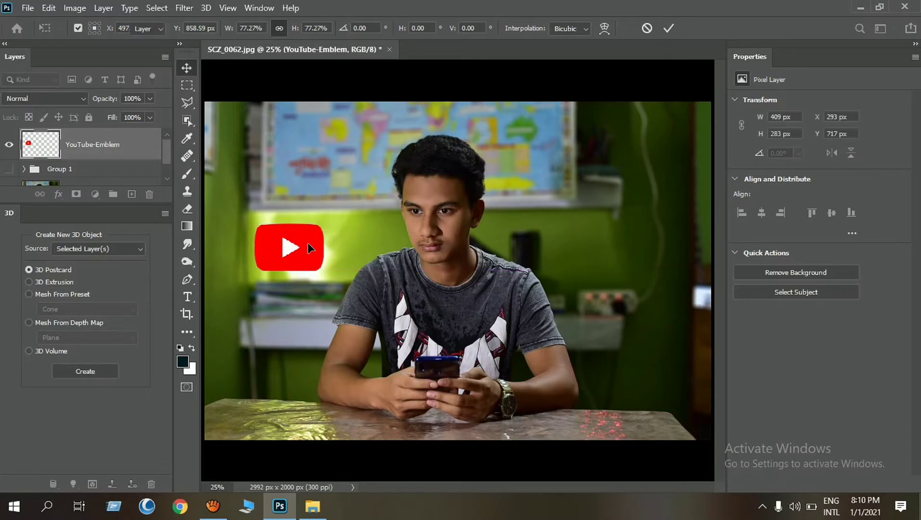
# Turn the YouTube emblem layer into a 3D extrusion without switching to the 3D workspace, and close the secondary view.
pyautogui.click(206, 7)
pyautogui.click(258, 102)
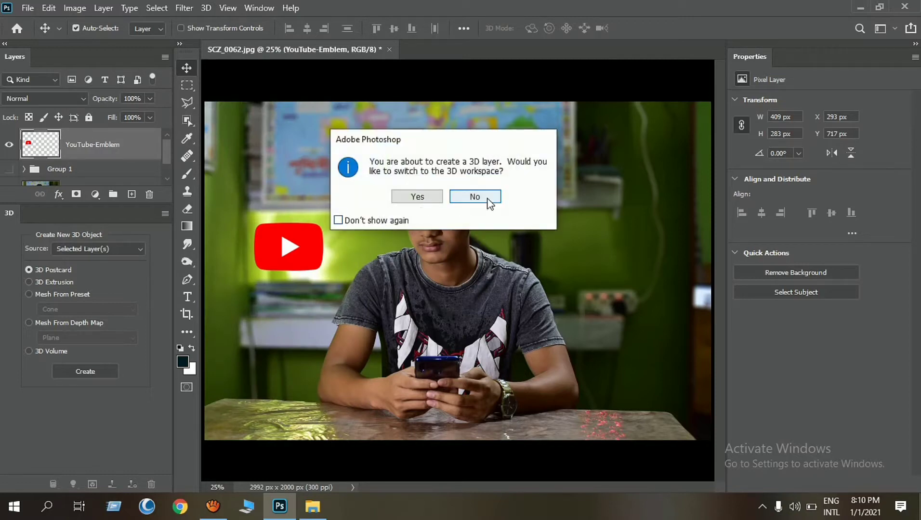
pyautogui.click(487, 198)
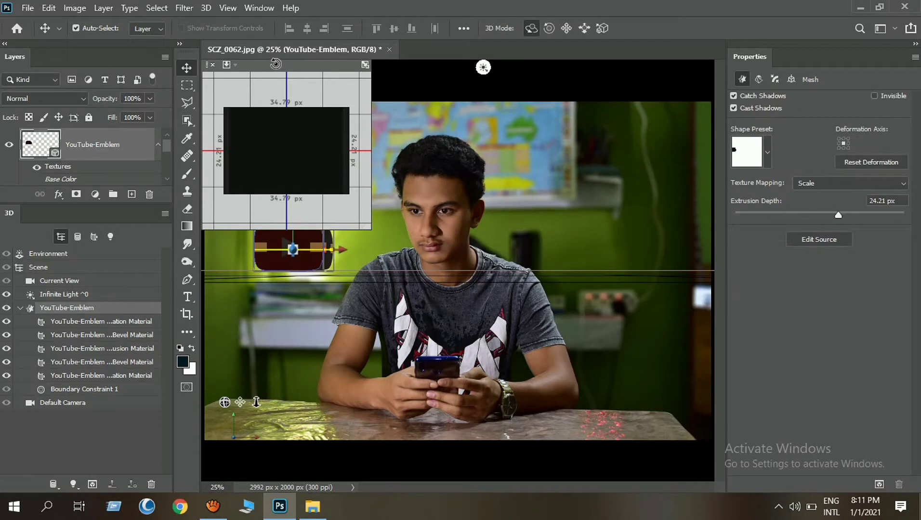
pyautogui.click(213, 64)
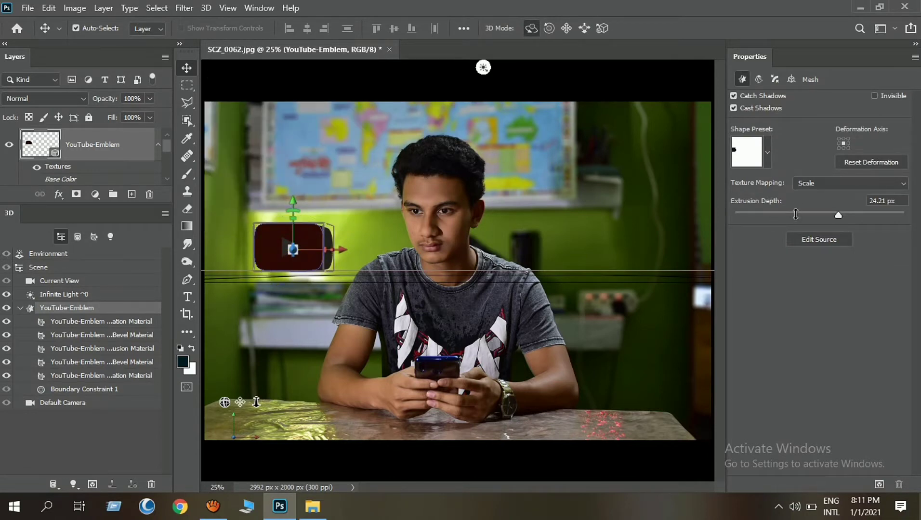
# Set the emblem mesh's extrusion depth to 8 px.
pyautogui.moveTo(902, 201); pyautogui.dragTo(861, 206)
pyautogui.write('8')
pyautogui.moveTo(292, 198); pyautogui.dragTo(292, 199)
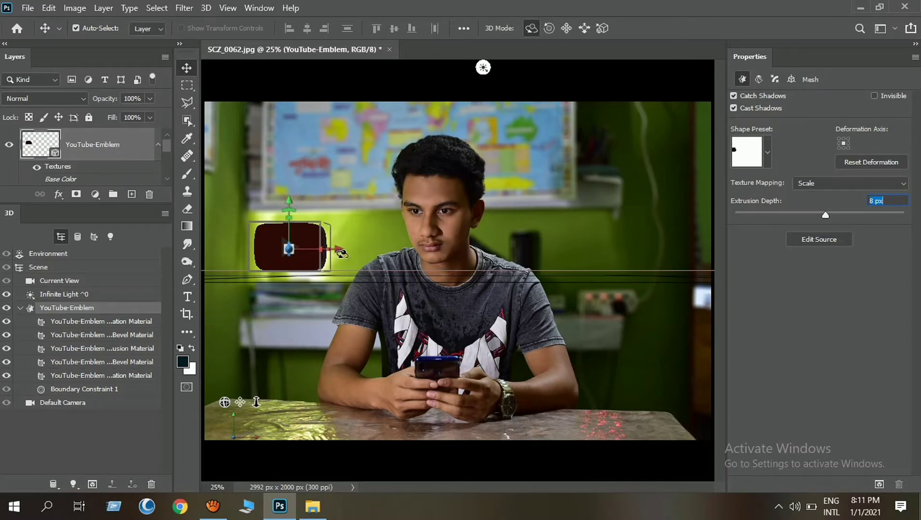
pyautogui.click(288, 199)
pyautogui.click(73, 308)
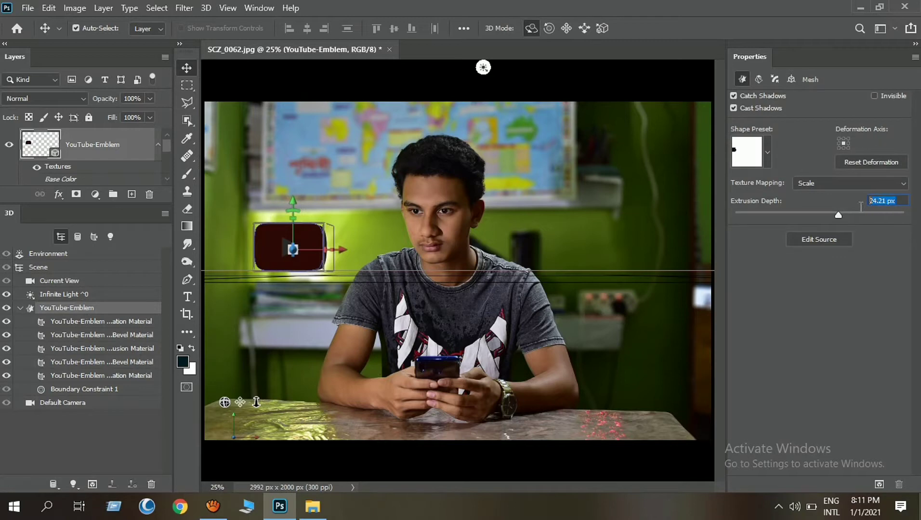
pyautogui.write('8')
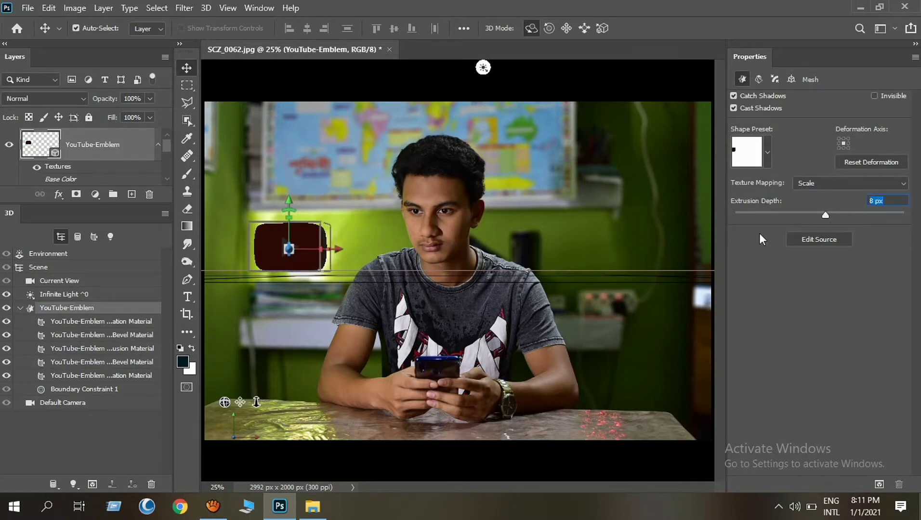
pyautogui.click(291, 199)
# Orbit, pan and dolly the 3D camera to show the emblem at an angle beside the person, over the bright wall.
pyautogui.moveTo(222, 401); pyautogui.dragTo(214, 396)
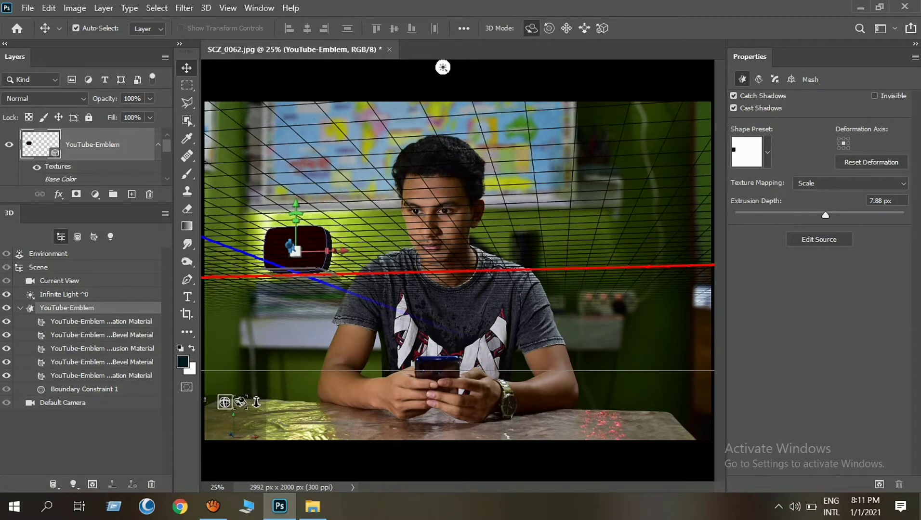
pyautogui.moveTo(241, 401); pyautogui.dragTo(246, 404)
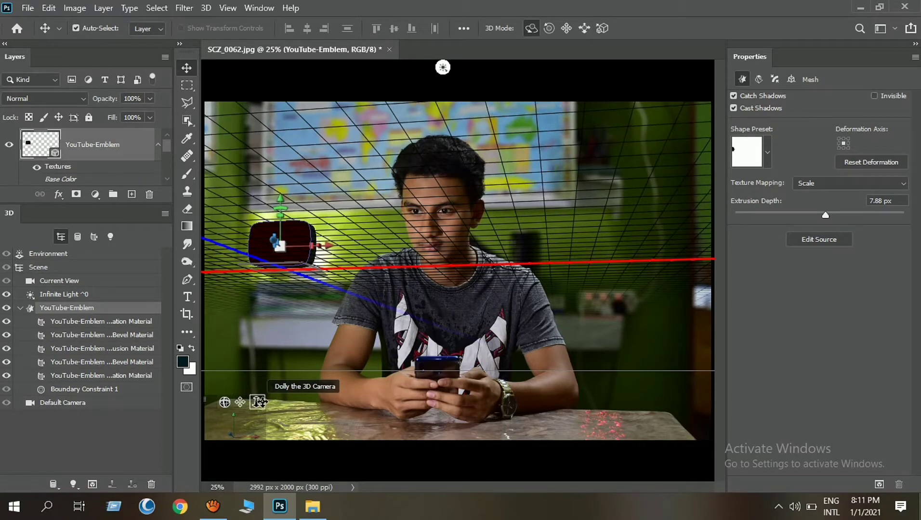
pyautogui.moveTo(259, 402); pyautogui.dragTo(265, 426)
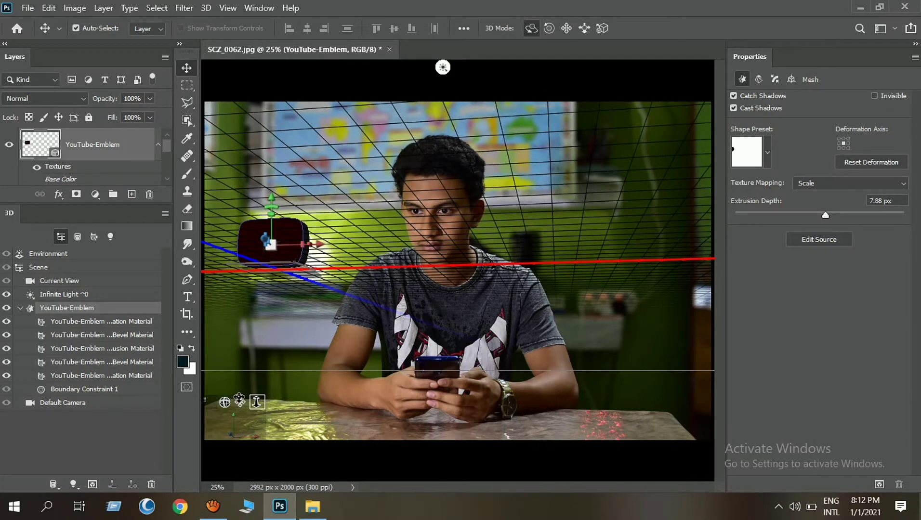
pyautogui.moveTo(240, 402); pyautogui.dragTo(239, 402)
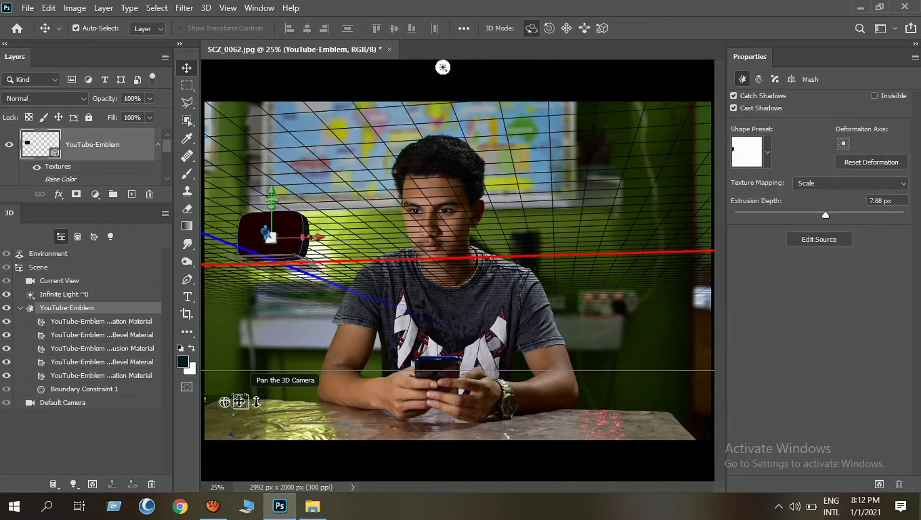
# Set the glow of the emblem's front inflation material to 49%.
pyautogui.click(128, 321)
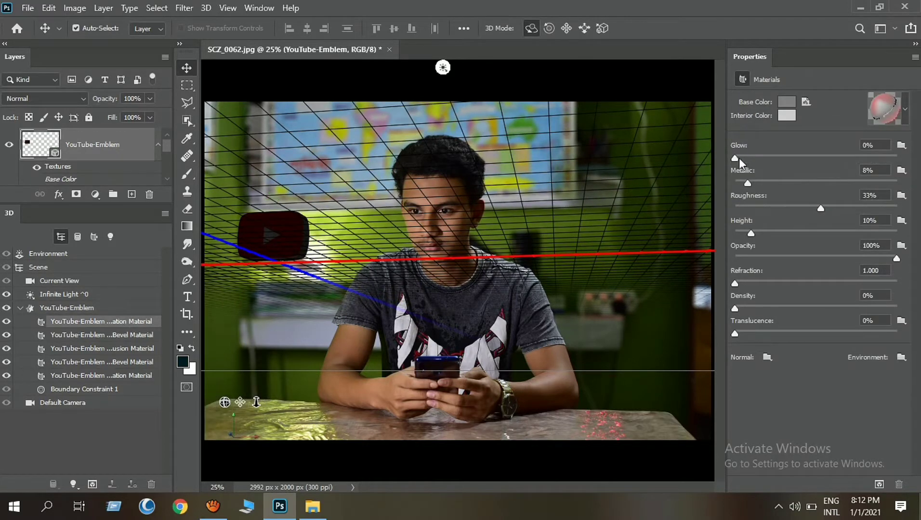
pyautogui.moveTo(738, 158); pyautogui.dragTo(816, 160)
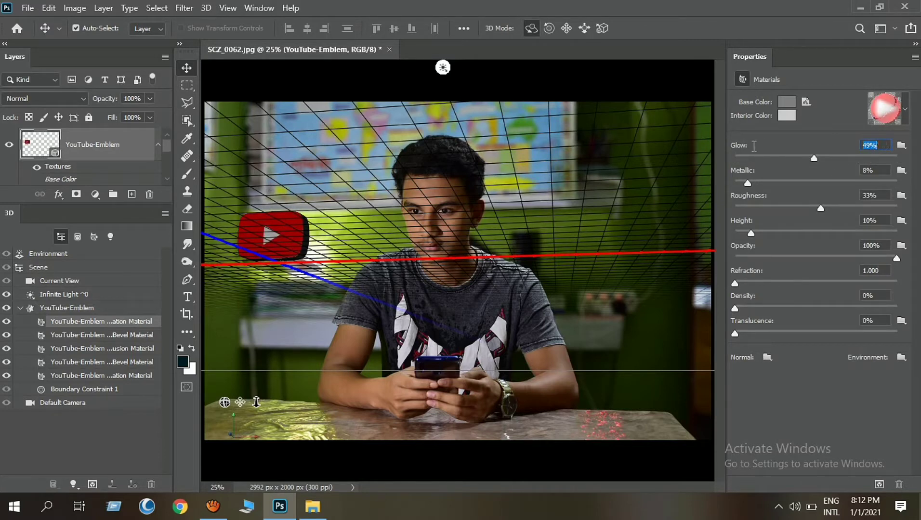
pyautogui.moveTo(742, 150); pyautogui.dragTo(744, 151)
# Set the base color of the emblem's extrusion material and the two materials listed below it to white (255, 255, 255).
pyautogui.click(118, 348)
pyautogui.keyDown('shift'); pyautogui.click(122, 376); pyautogui.keyUp('shift')
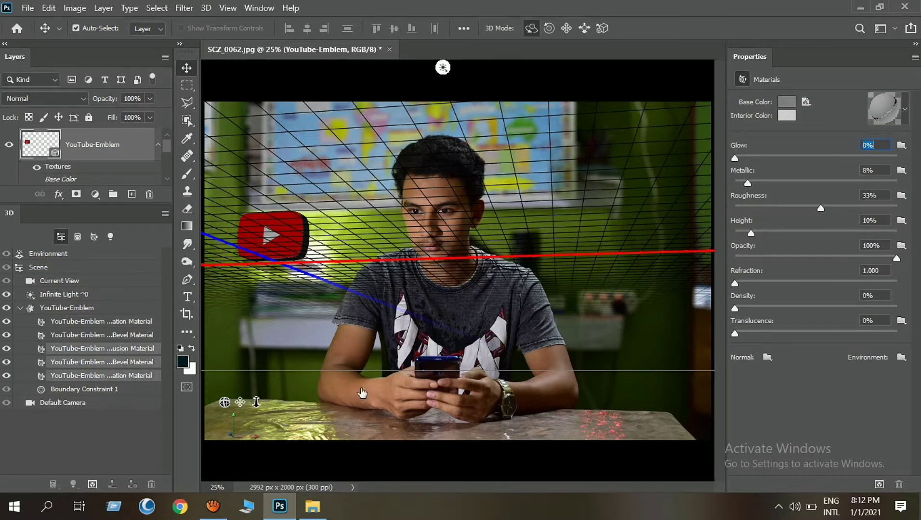
pyautogui.click(784, 104)
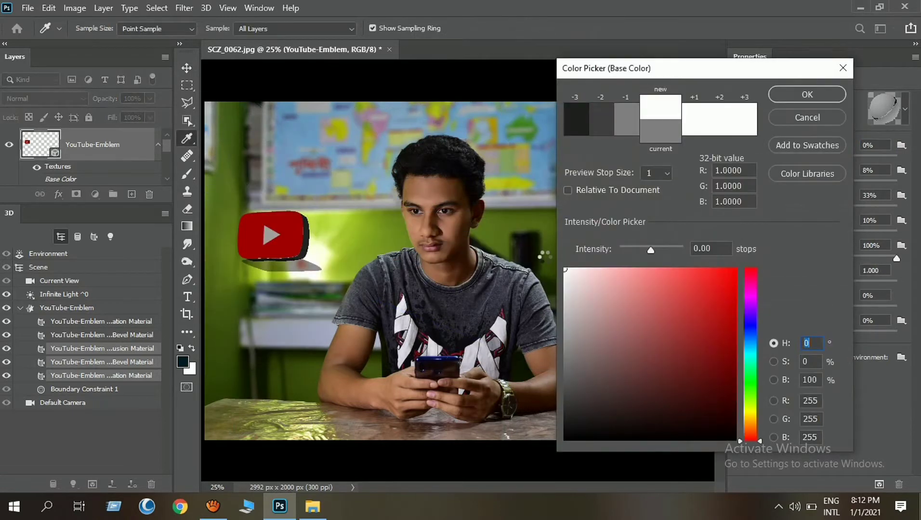
pyautogui.click(819, 90)
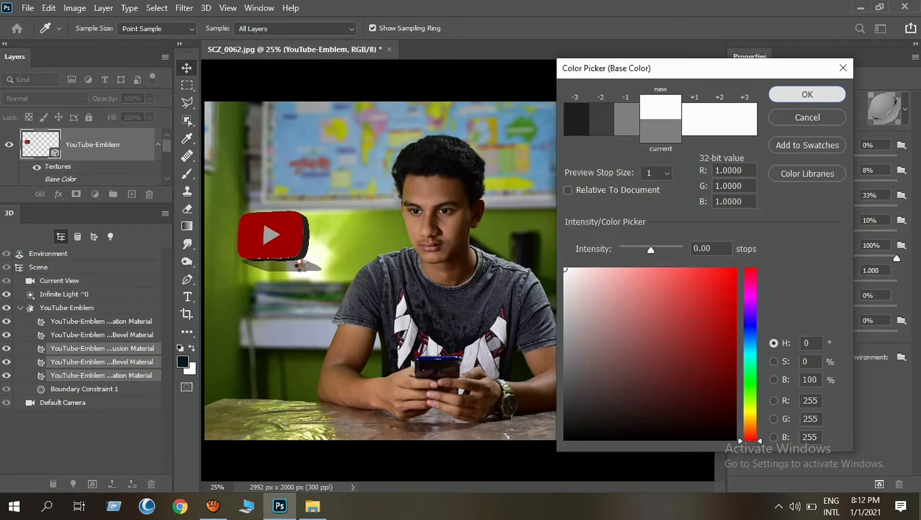
# Redirect the infinite light to shine on the emblem from below.
pyautogui.click(63, 294)
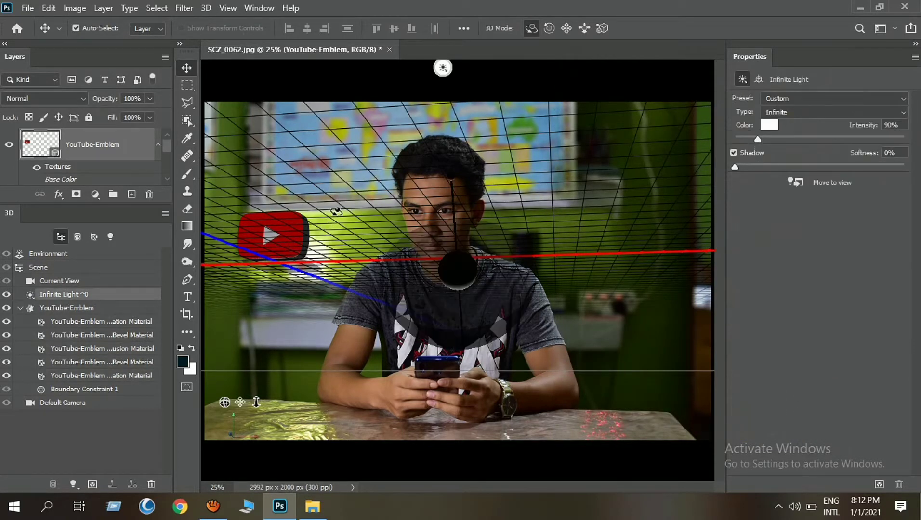
pyautogui.moveTo(457, 182); pyautogui.dragTo(479, 370)
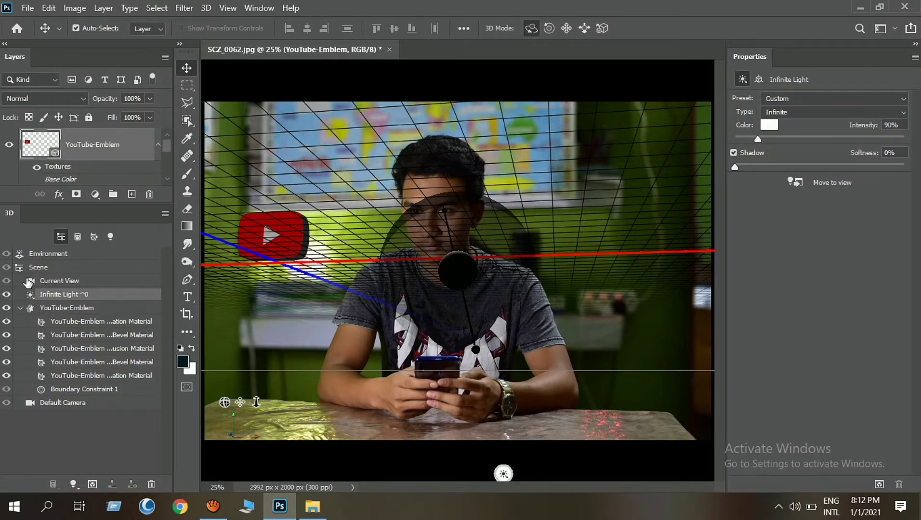
# Save the current 3D camera view under the name "Final".
pyautogui.click(45, 280)
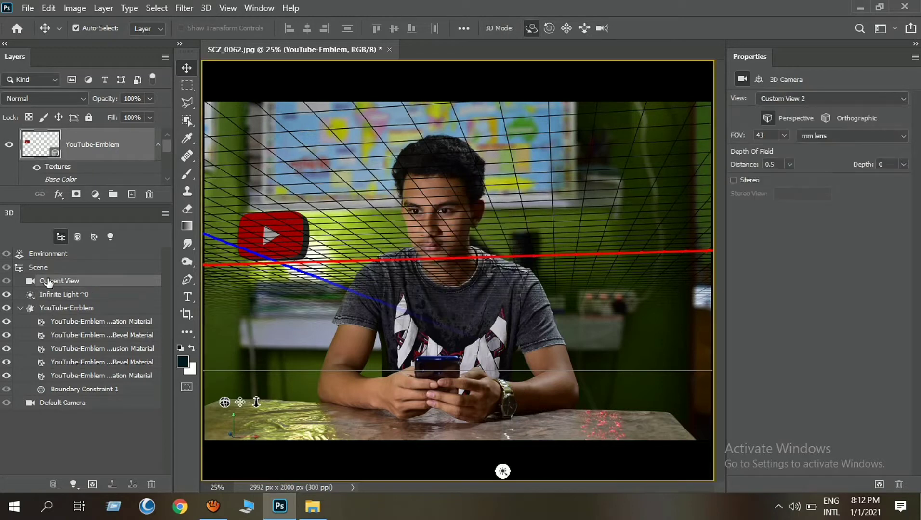
pyautogui.click(766, 96)
pyautogui.click(753, 215)
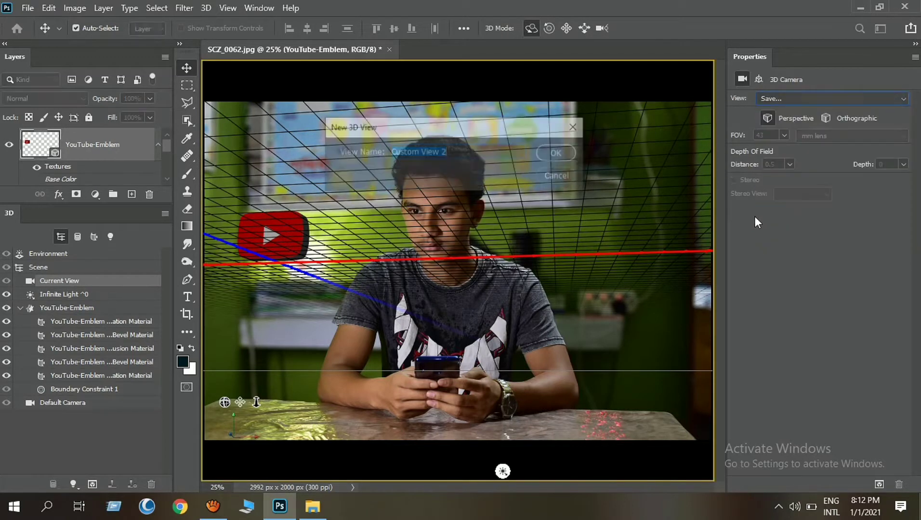
pyautogui.write('Final')
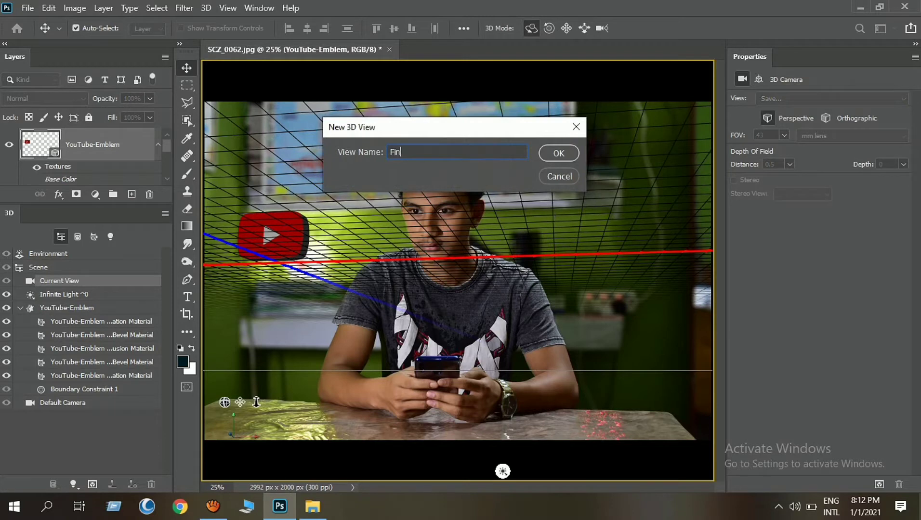
pyautogui.click(555, 153)
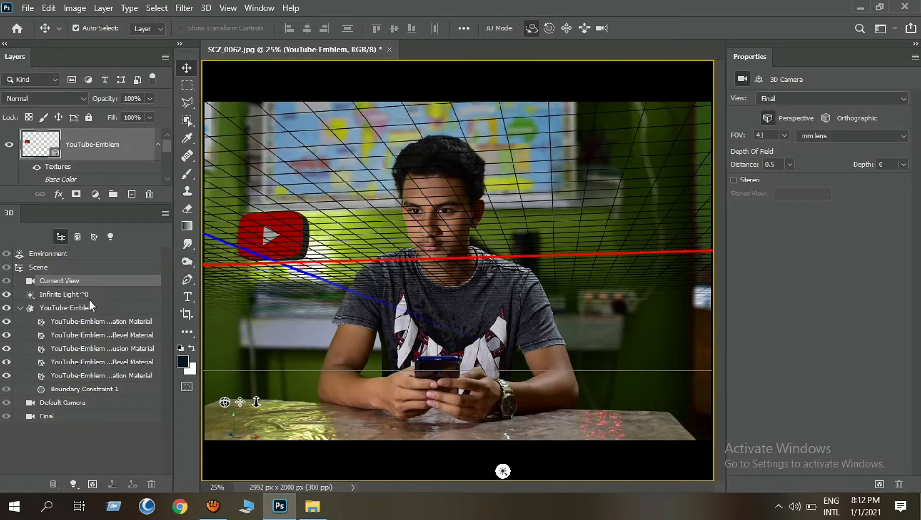
# Create a new white 1920 x 1080 px texture for the environment's image-based light and open it for editing.
pyautogui.click(71, 256)
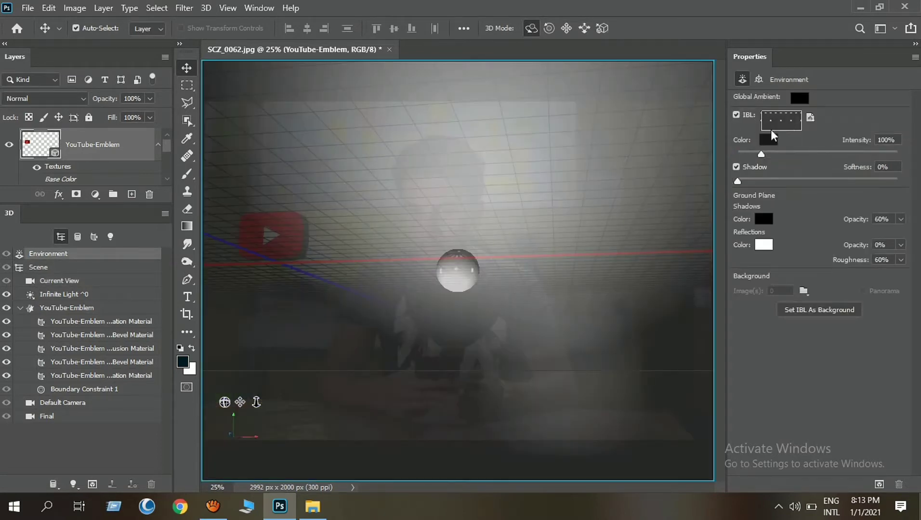
pyautogui.click(783, 123)
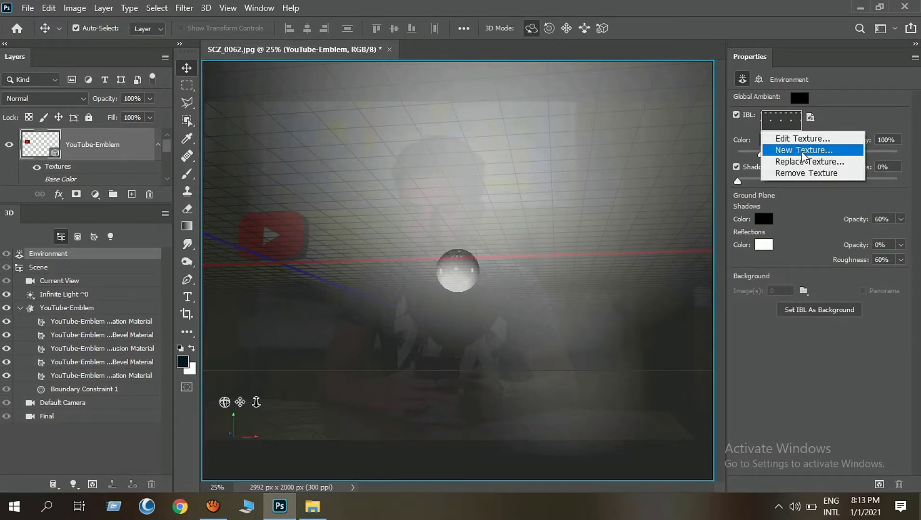
pyautogui.click(820, 154)
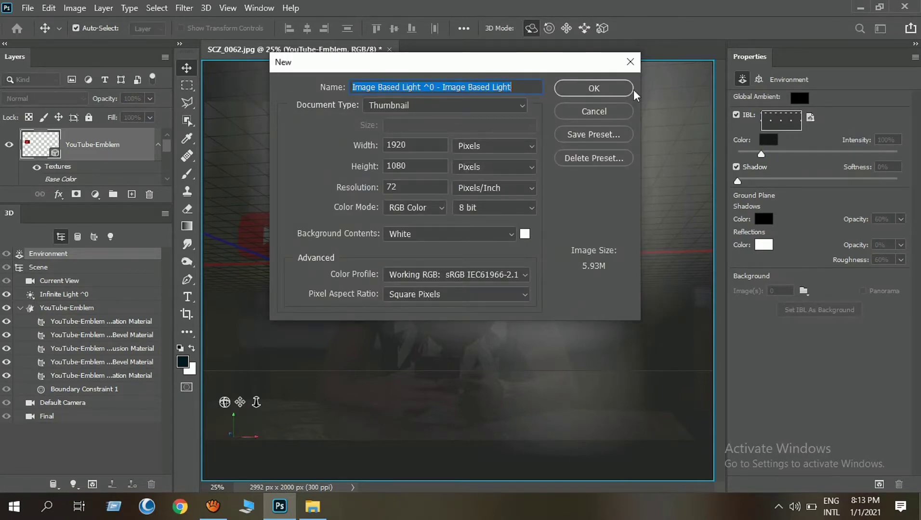
pyautogui.click(630, 90)
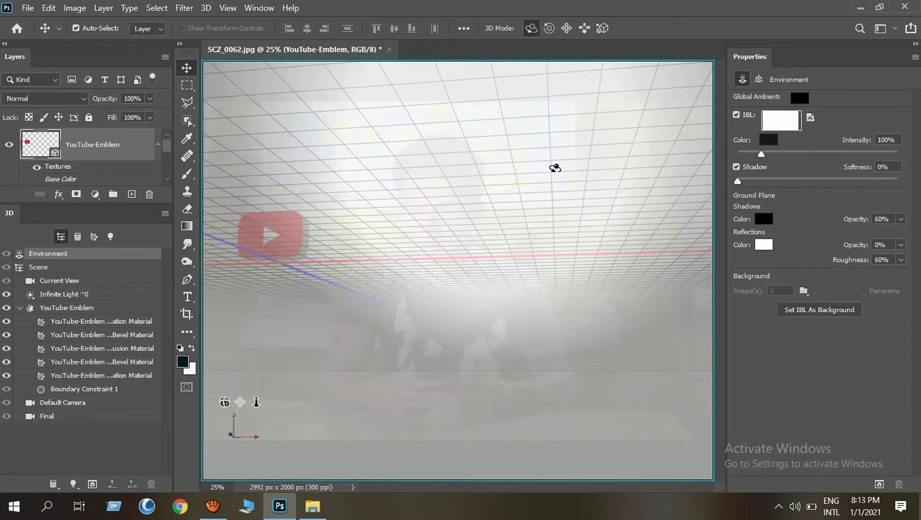
pyautogui.click(780, 127)
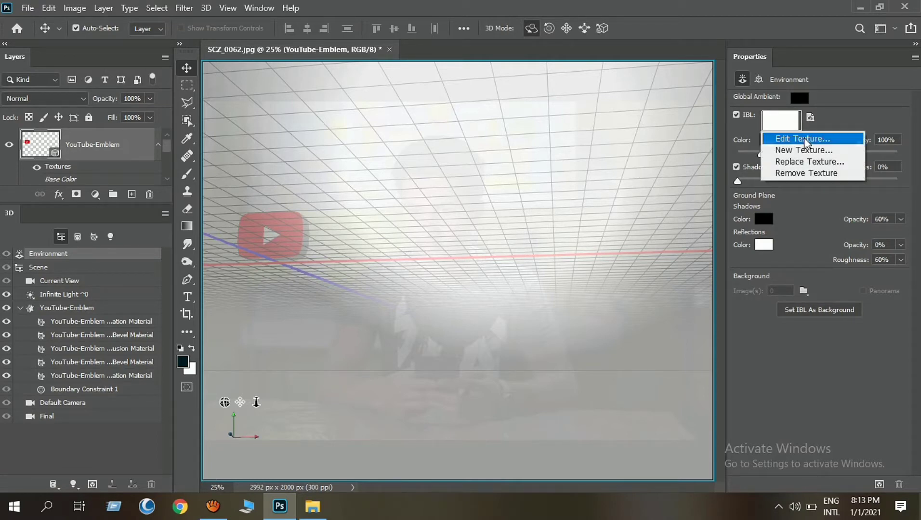
pyautogui.click(777, 141)
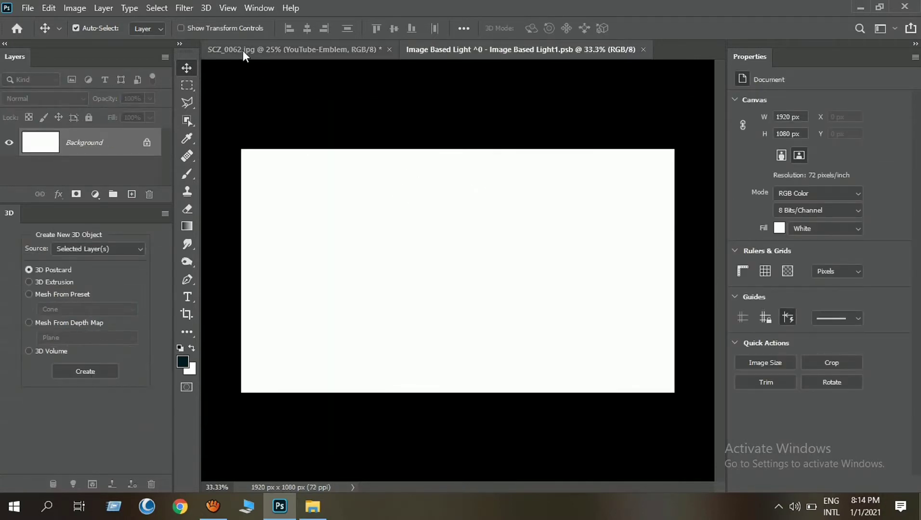
# Return to SCZ_0062.jpg and convert its Background into a regular layer.
pyautogui.click(242, 51)
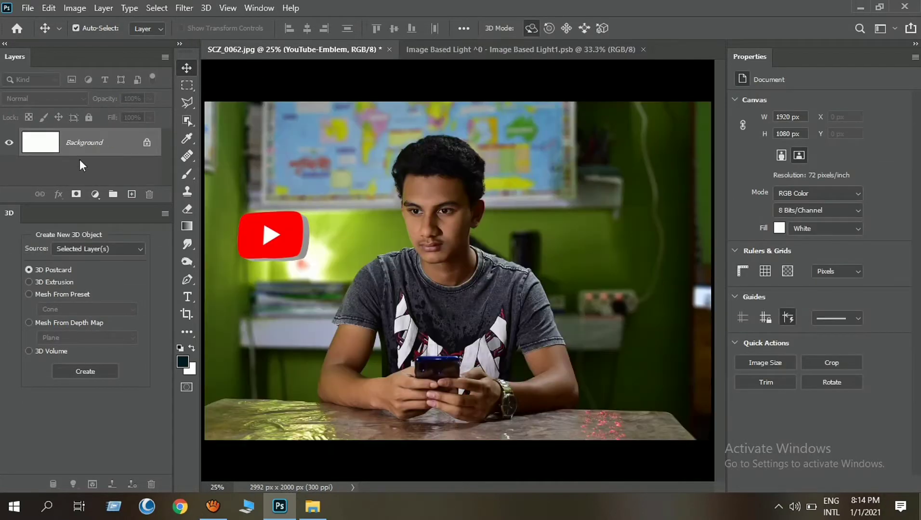
pyautogui.scroll(-3, 80, 165)
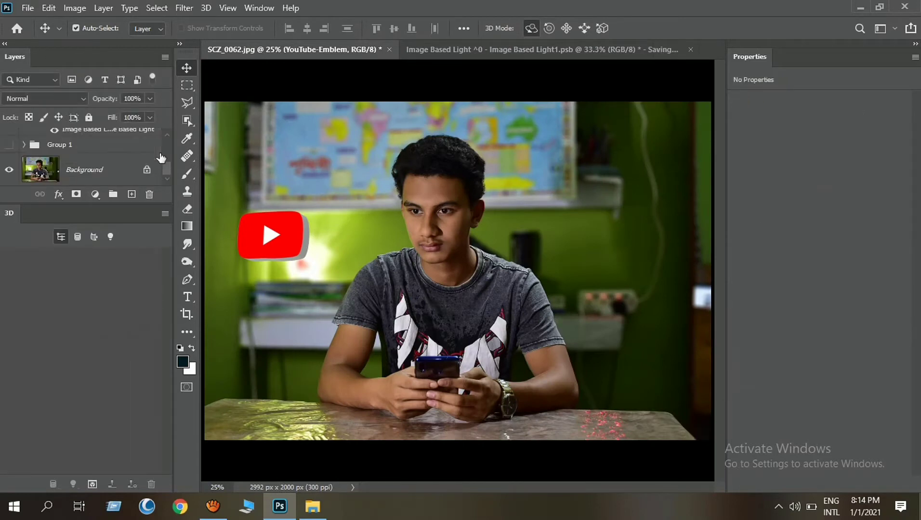
pyautogui.click(83, 168)
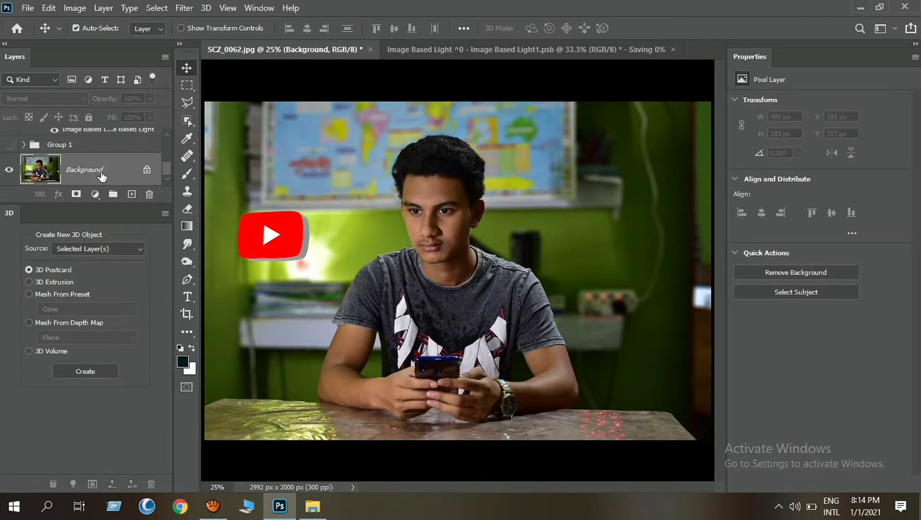
pyautogui.rightClick(101, 173)
pyautogui.click(147, 181)
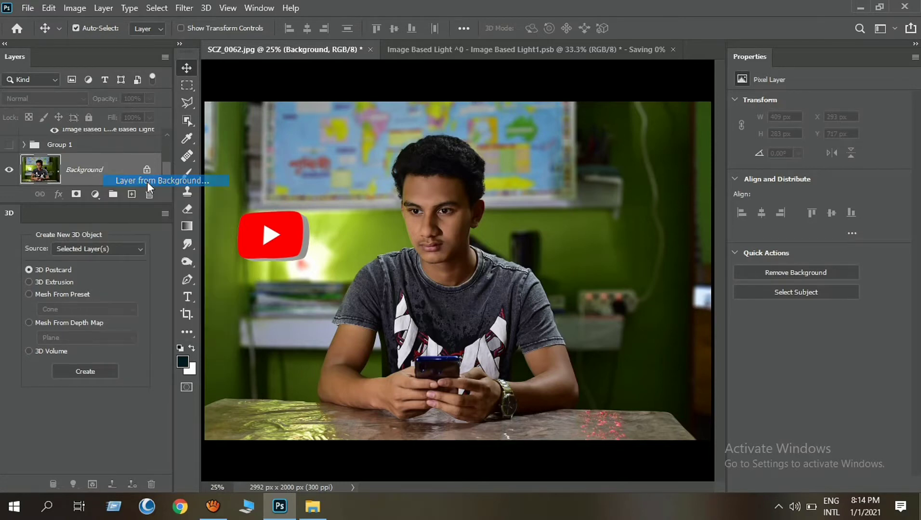
pyautogui.click(570, 142)
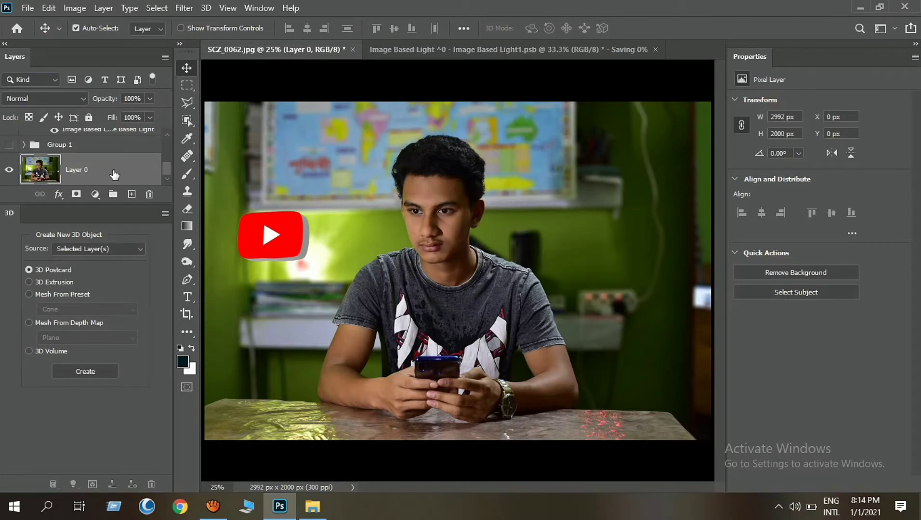
# Paste a copy of the photo layer into the image-based light texture document.
pyautogui.click(407, 52)
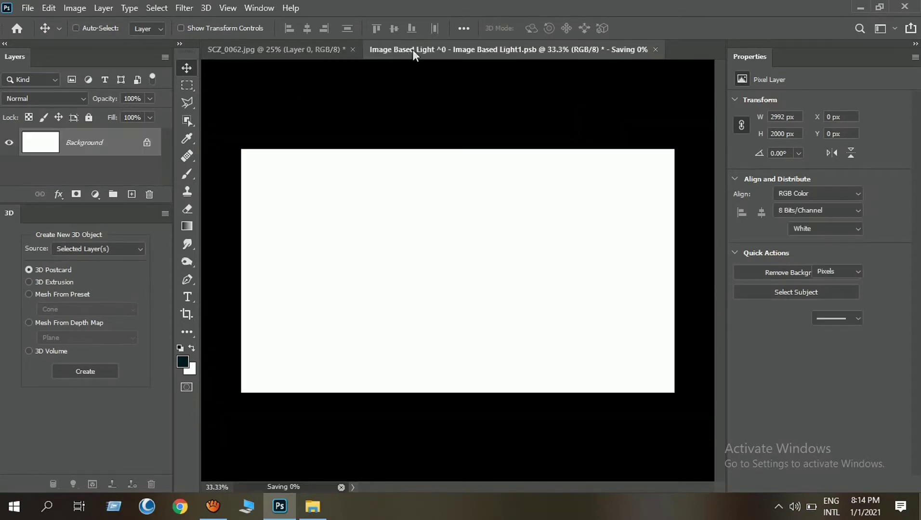
pyautogui.hotkey('ctrl', 'v')
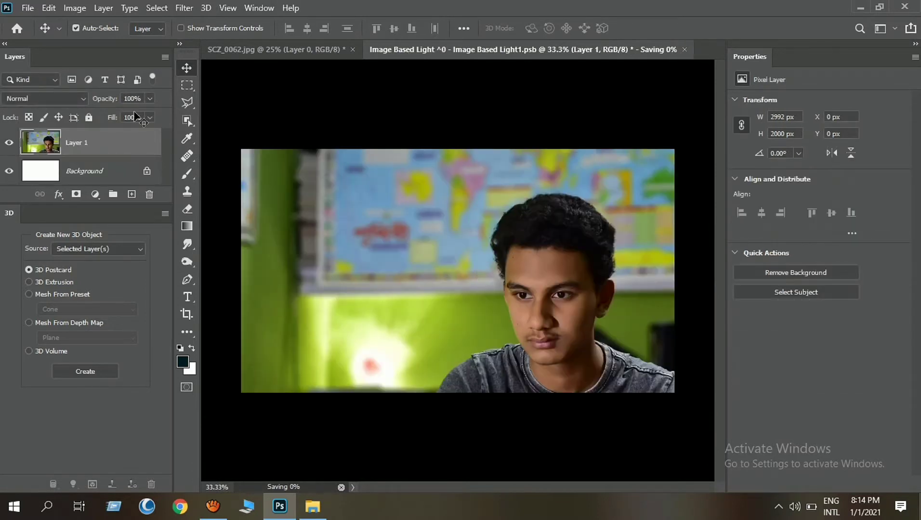
# Expand the image-based light texture's canvas with Reveal All to show the whole photo, and close the document with its changes saved.
pyautogui.click(76, 9)
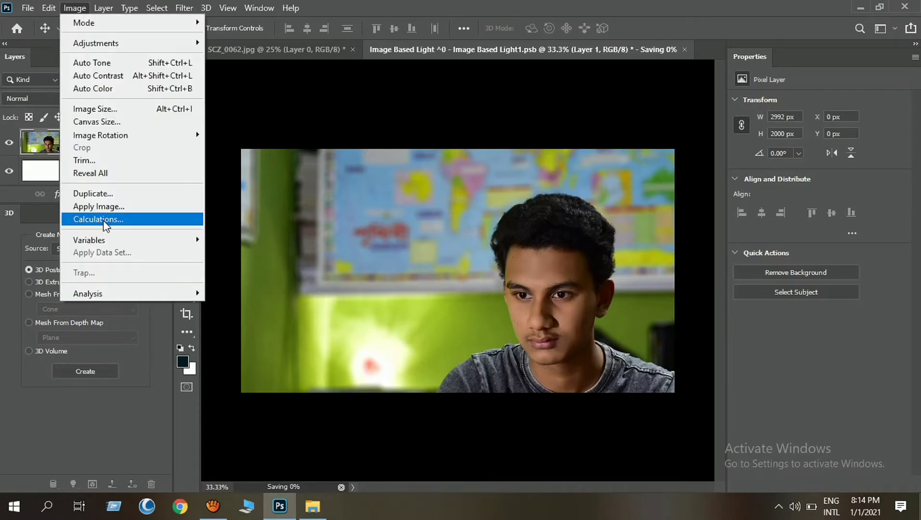
pyautogui.click(102, 173)
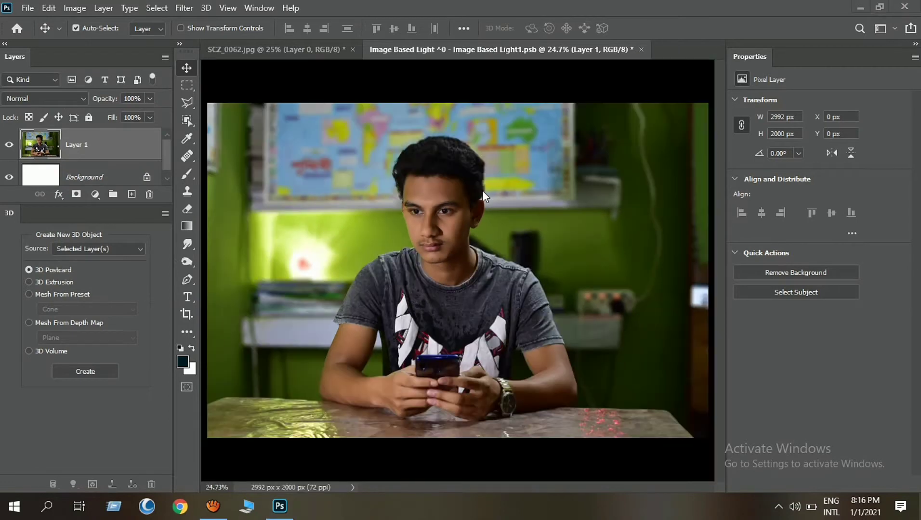
pyautogui.click(641, 49)
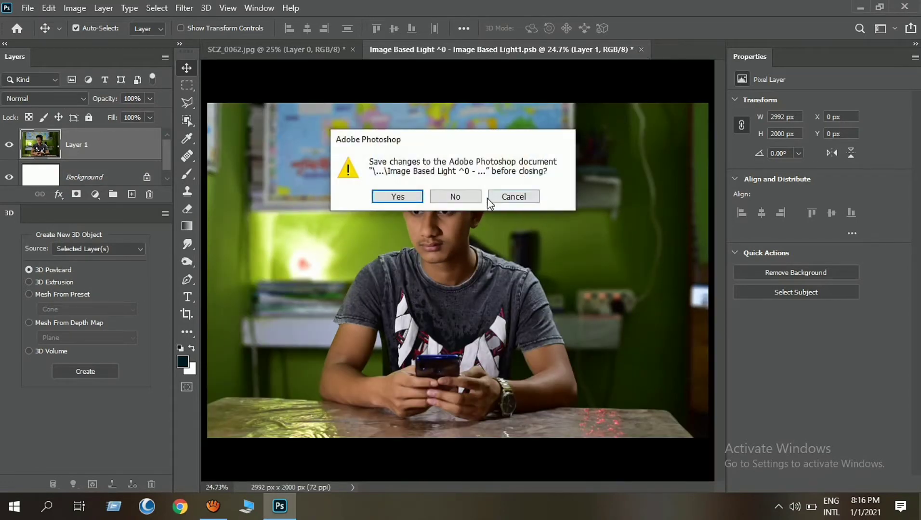
pyautogui.click(397, 197)
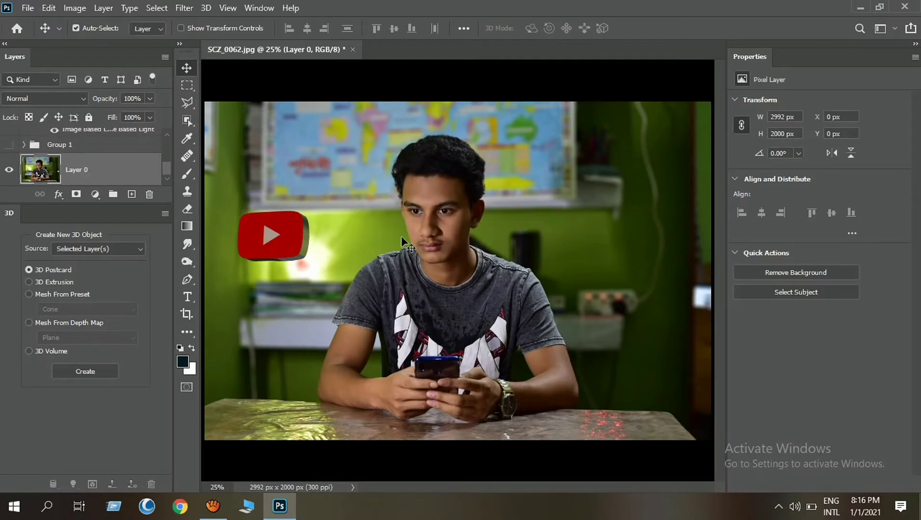
# Reselect the YouTube-Emblem 3D layer, rotate the environment's image-based light around the scene, and select the emblem mesh.
pyautogui.scroll(3, 60, 162)
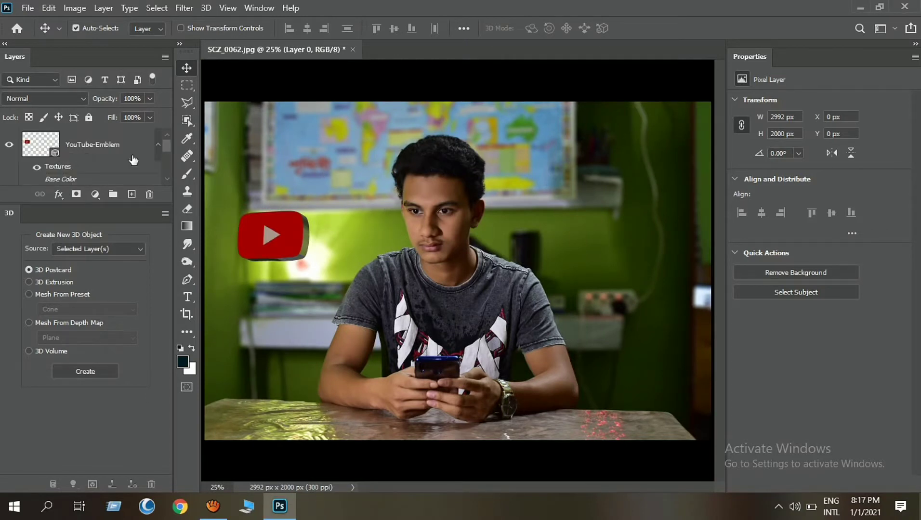
pyautogui.click(81, 145)
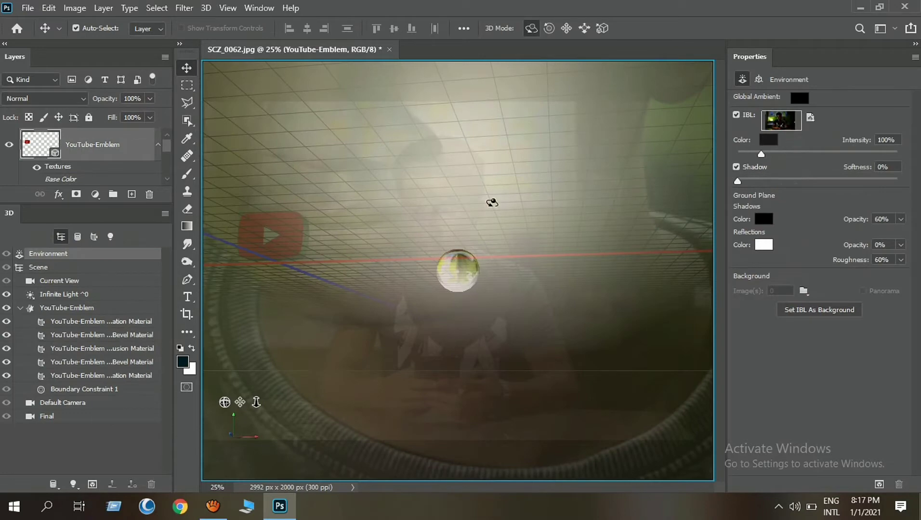
pyautogui.moveTo(461, 199); pyautogui.dragTo(500, 203)
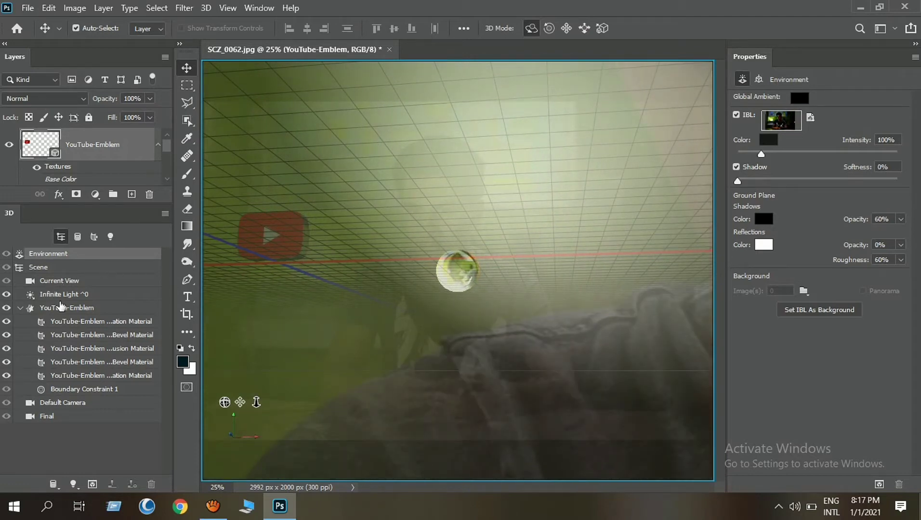
pyautogui.click(60, 306)
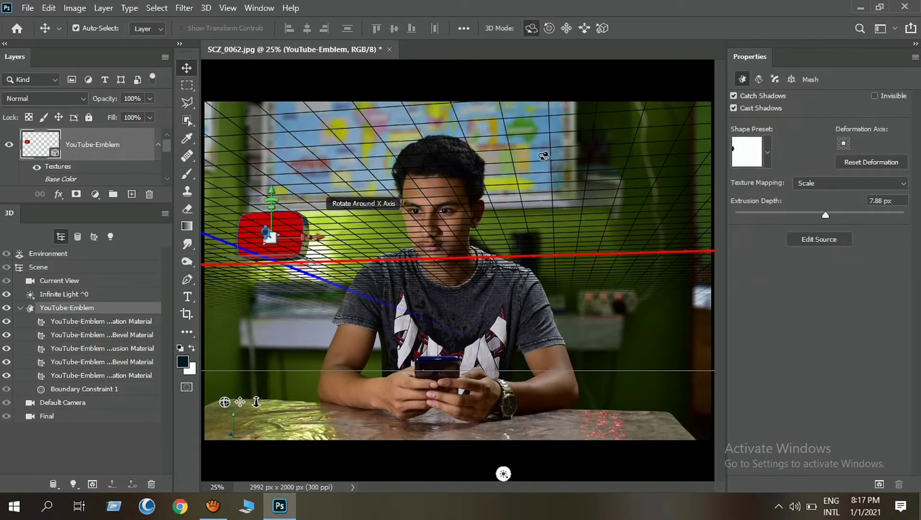
# Rasterize the YouTube-Emblem 3D layer and close the 3D panel.
pyautogui.rightClick(107, 145)
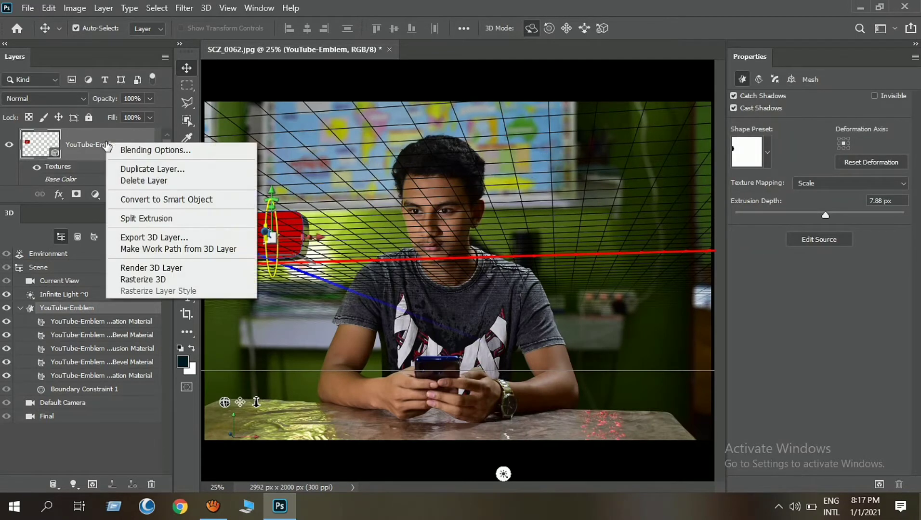
pyautogui.click(150, 278)
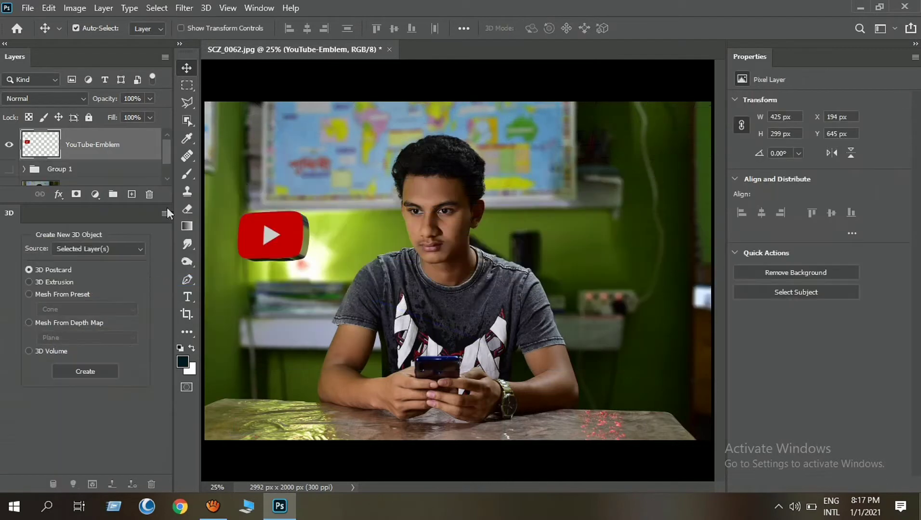
pyautogui.rightClick(7, 221)
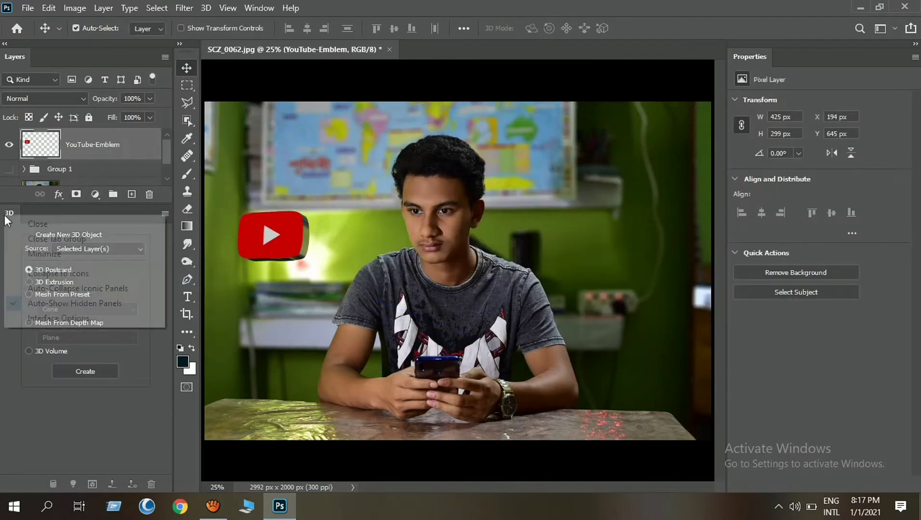
pyautogui.click(44, 222)
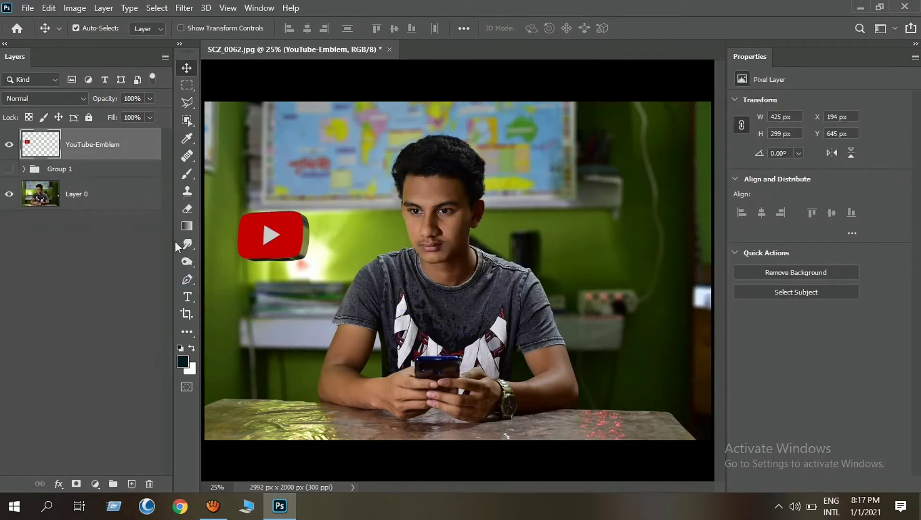
# Move the emblem to about X 242 px, Y 701 px and convert its layer to a smart object.
pyautogui.moveTo(271, 237); pyautogui.dragTo(277, 238)
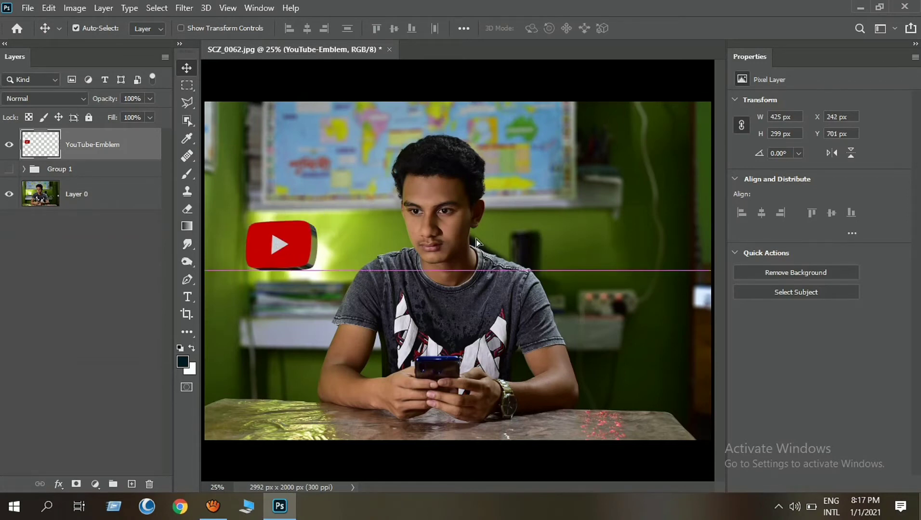
pyautogui.rightClick(89, 149)
pyautogui.click(151, 188)
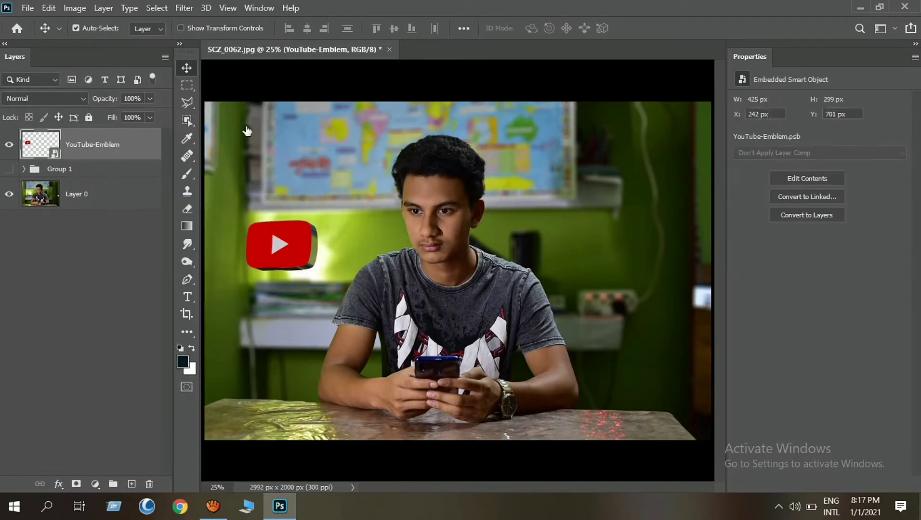
# Apply a Gaussian Blur with a radius of 2.9 pixels to the emblem smart object.
pyautogui.click(191, 11)
pyautogui.moveTo(209, 160)
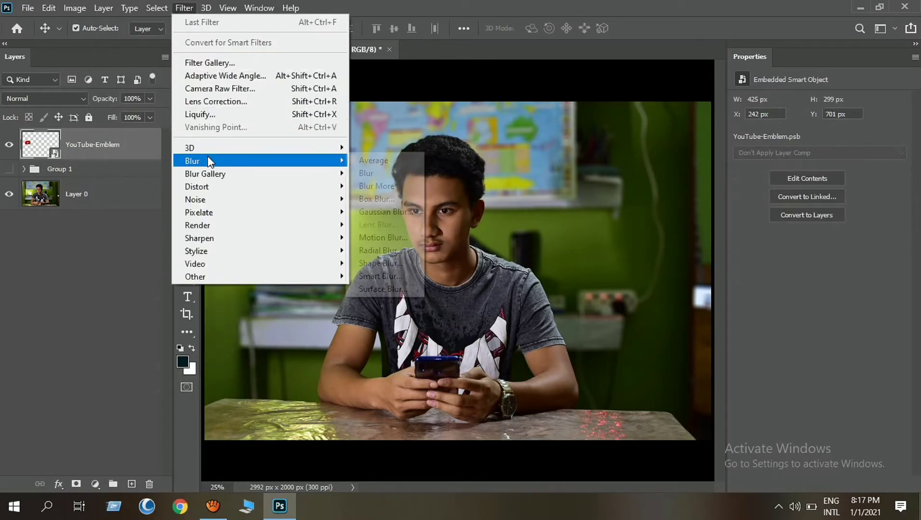
pyautogui.click(384, 211)
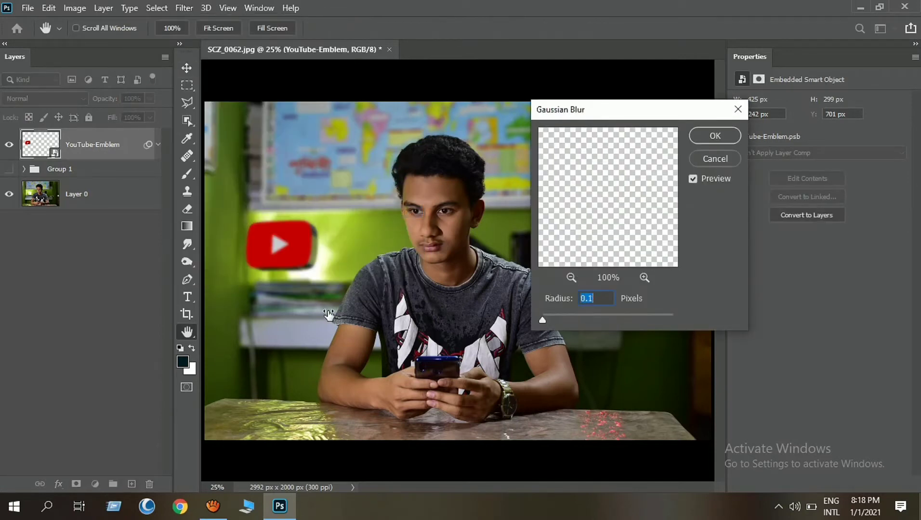
pyautogui.press('Up')
pyautogui.press('Up')
pyautogui.press('Up')
pyautogui.press('Up')
pyautogui.press('Up')
pyautogui.press('Up')
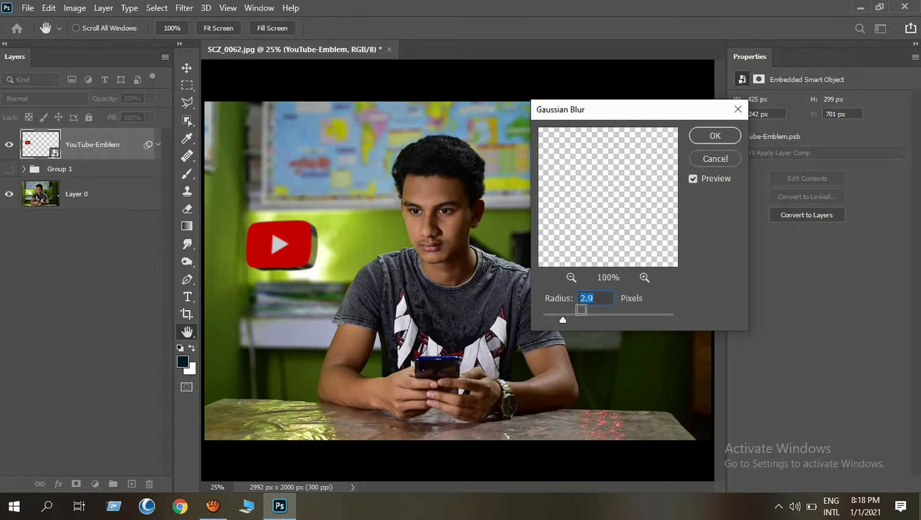
pyautogui.click(714, 136)
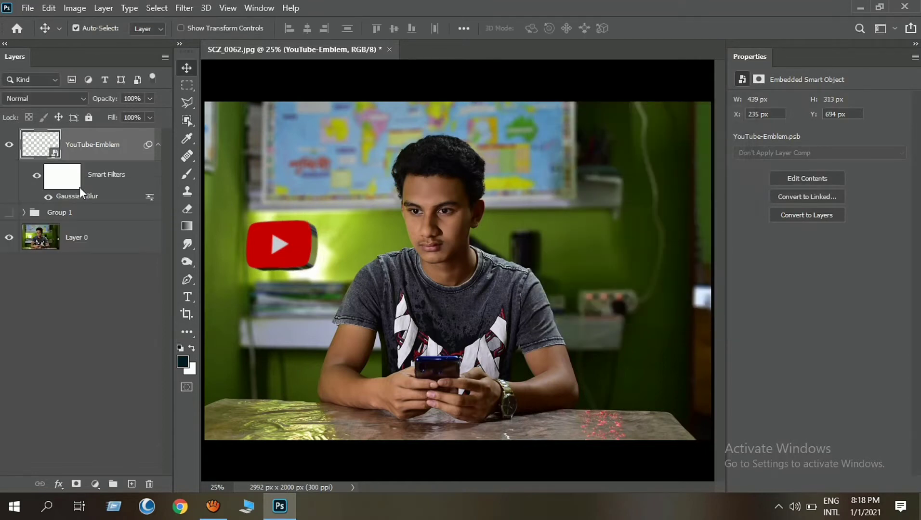
# Rasterize the blurred emblem smart object into a regular pixel layer.
pyautogui.rightClick(82, 149)
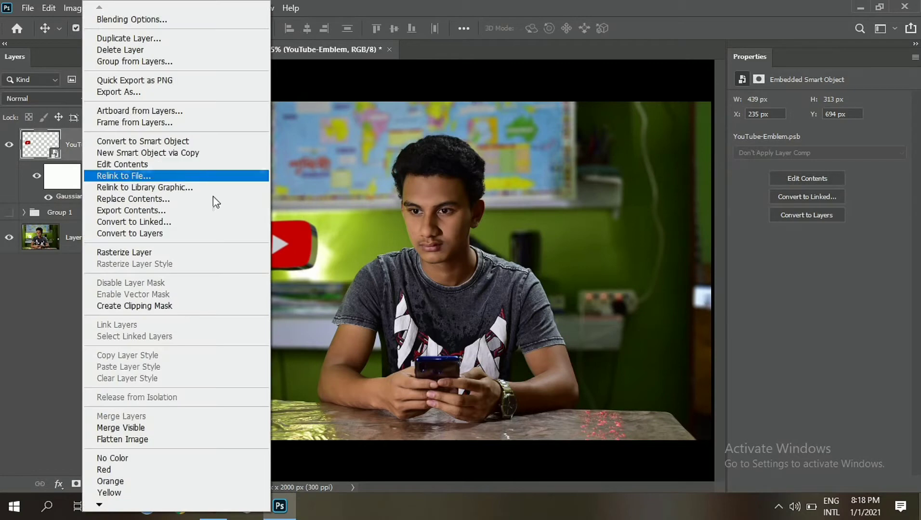
pyautogui.click(134, 252)
pyautogui.rightClick(83, 145)
pyautogui.press('Escape')
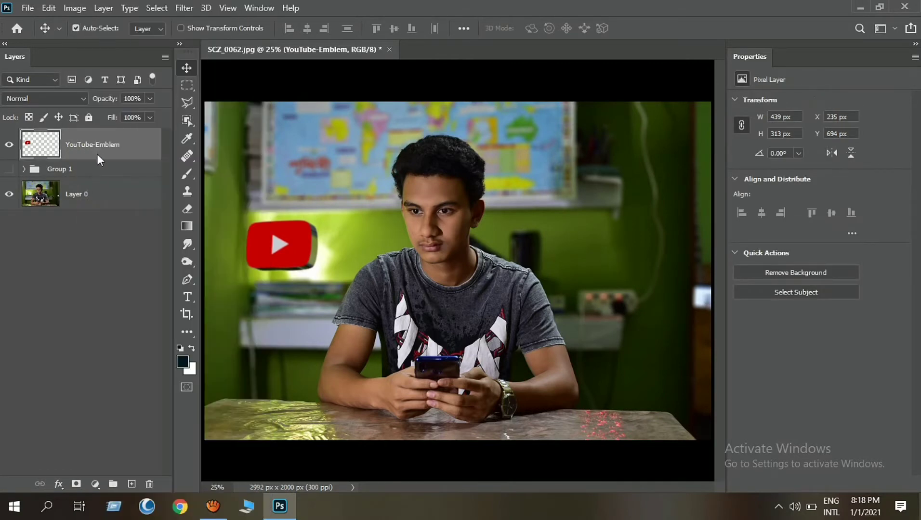
# Duplicate the emblem layer, enlarge the copy to about 109.83% and shift it slightly toward the upper left of the original.
pyautogui.hotkey('ctrl', 'j')
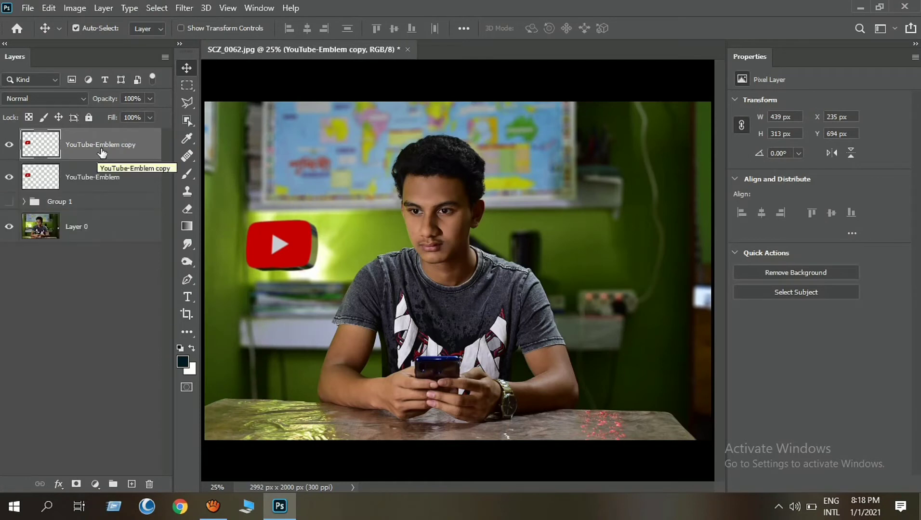
pyautogui.hotkey('ctrl', 't')
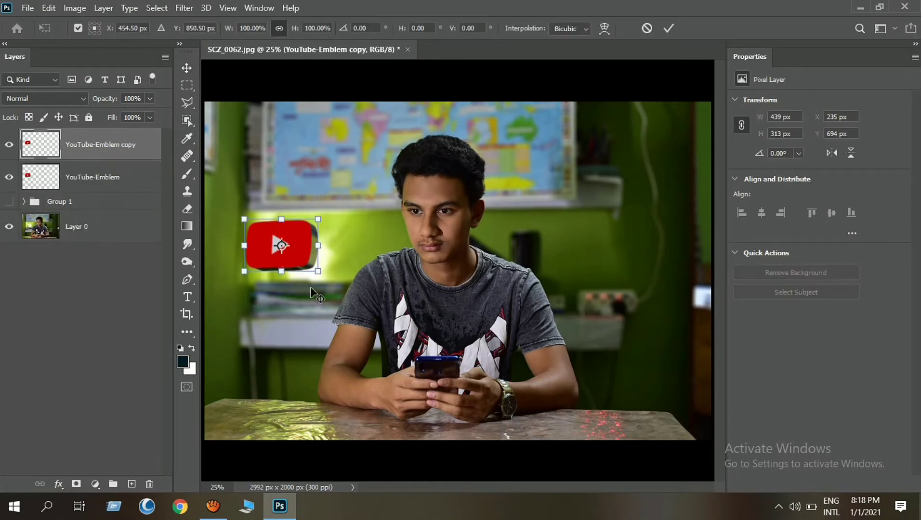
pyautogui.moveTo(318, 272); pyautogui.dragTo(321, 273)
pyautogui.moveTo(295, 241); pyautogui.dragTo(291, 240)
# Give the enlarged emblem copy the Screen blend mode and 30% opacity.
pyautogui.click(47, 98)
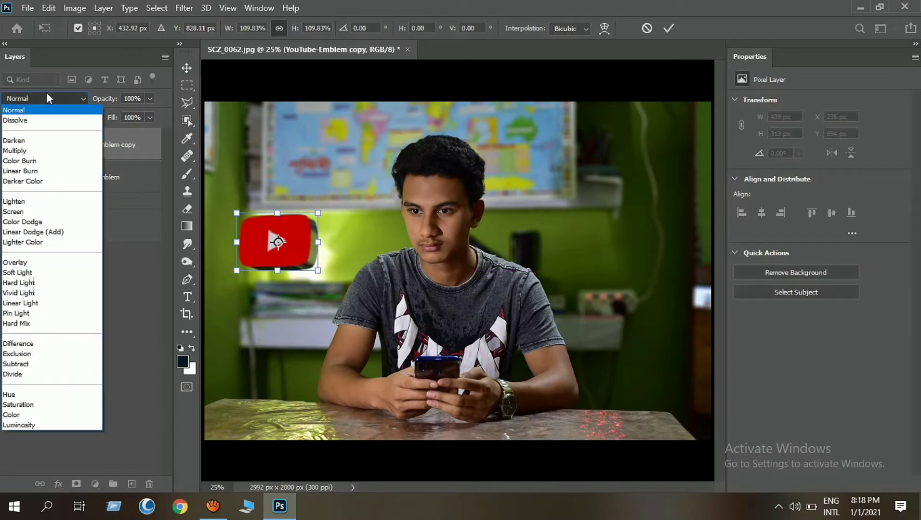
pyautogui.click(28, 214)
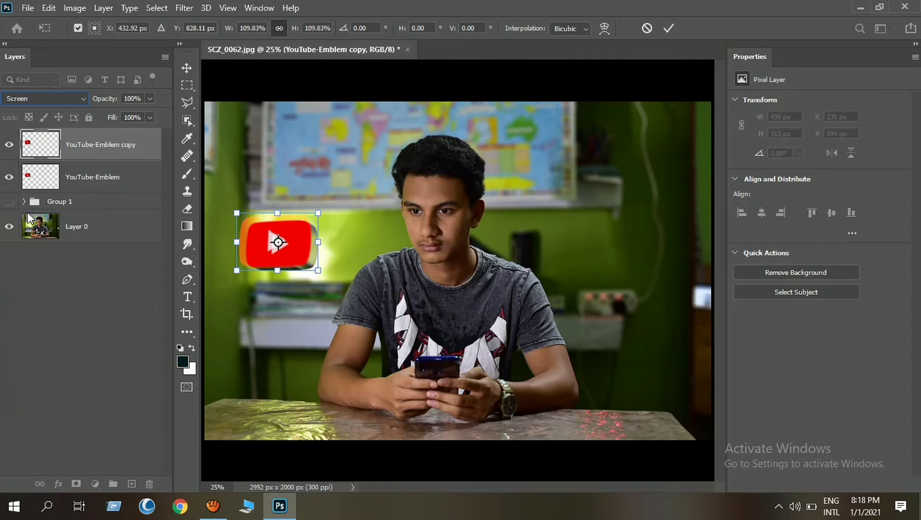
pyautogui.click(73, 304)
pyautogui.click(113, 145)
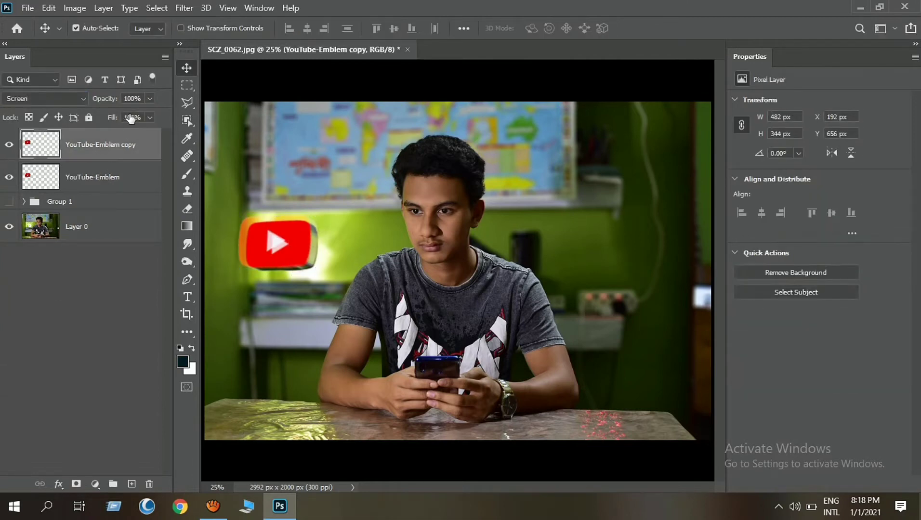
pyautogui.write('60')
pyautogui.press('Return')
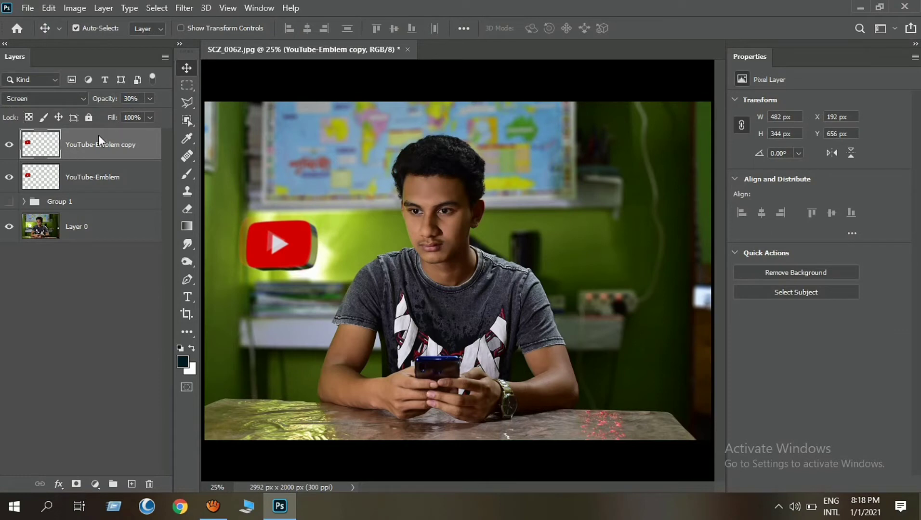
# Duplicate the faded emblem copy, enlarge it to about 526 x 376 px, offset it farther left, and set its opacity to 20%.
pyautogui.hotkey('ctrl', 'j')
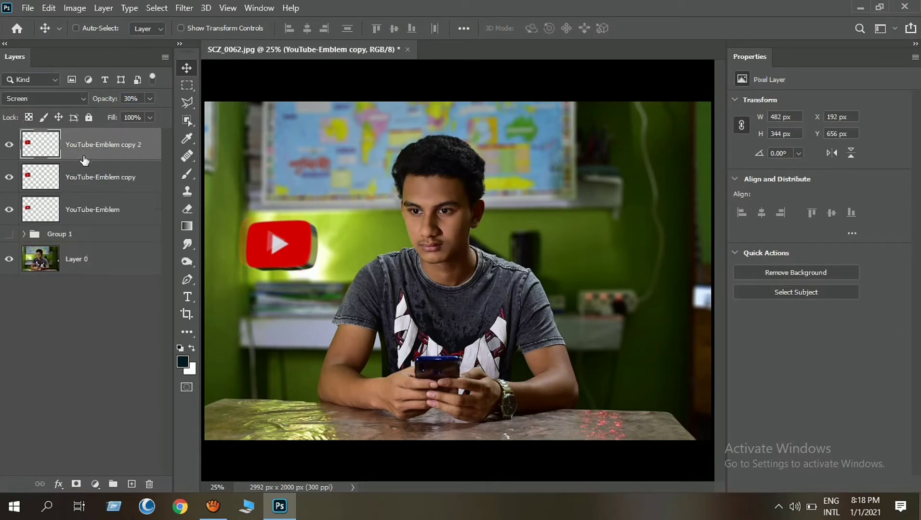
pyautogui.hotkey('ctrl', 't')
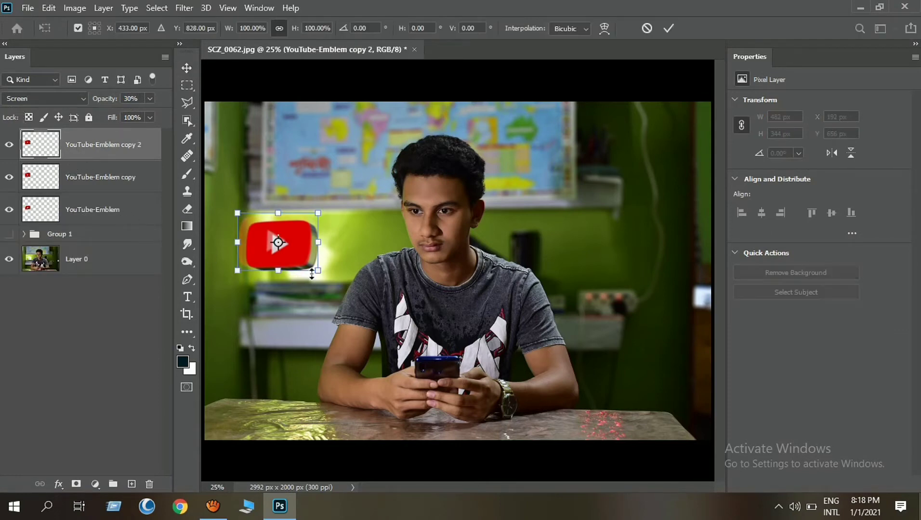
pyautogui.moveTo(318, 269); pyautogui.dragTo(295, 253)
pyautogui.press('Return')
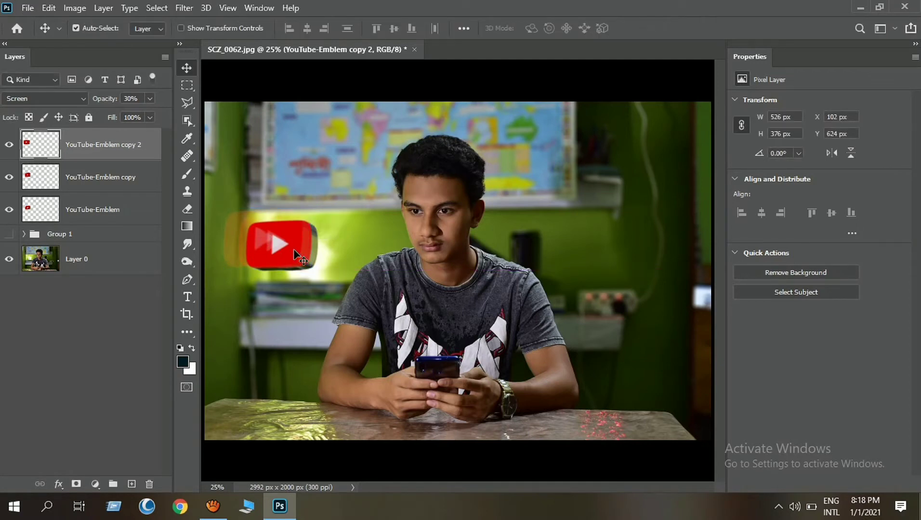
pyautogui.write('20')
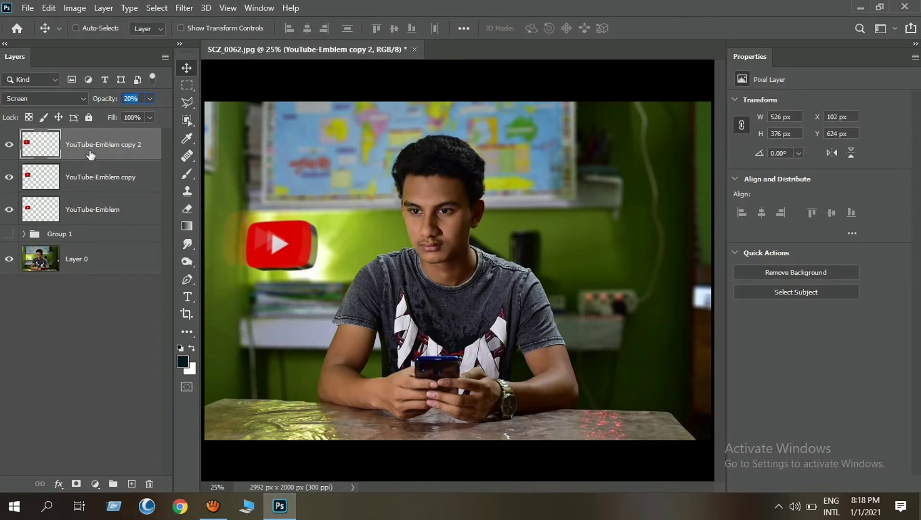
# Duplicate the 20% emblem copy, enlarge it to about 632 x 452 px, offset it farther up and left, and set its opacity to 10%.
pyautogui.hotkey('ctrl', 'j')
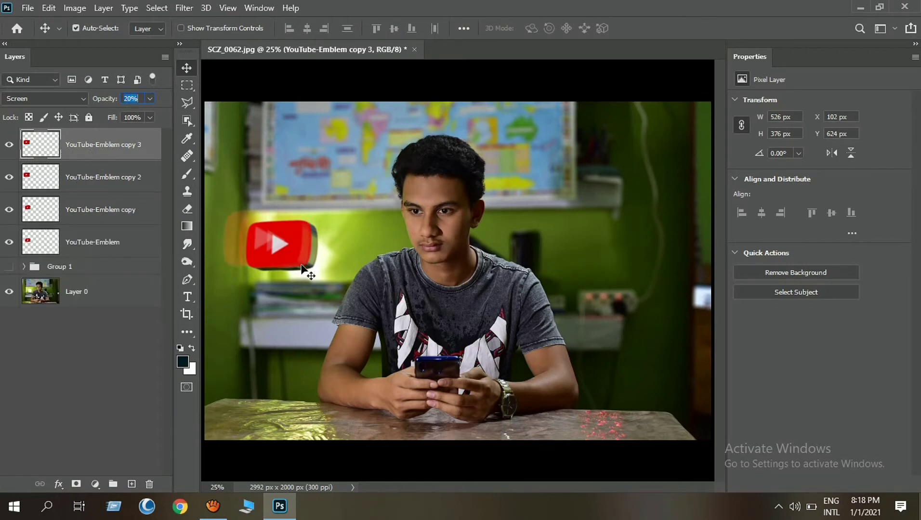
pyautogui.hotkey('ctrl', 't')
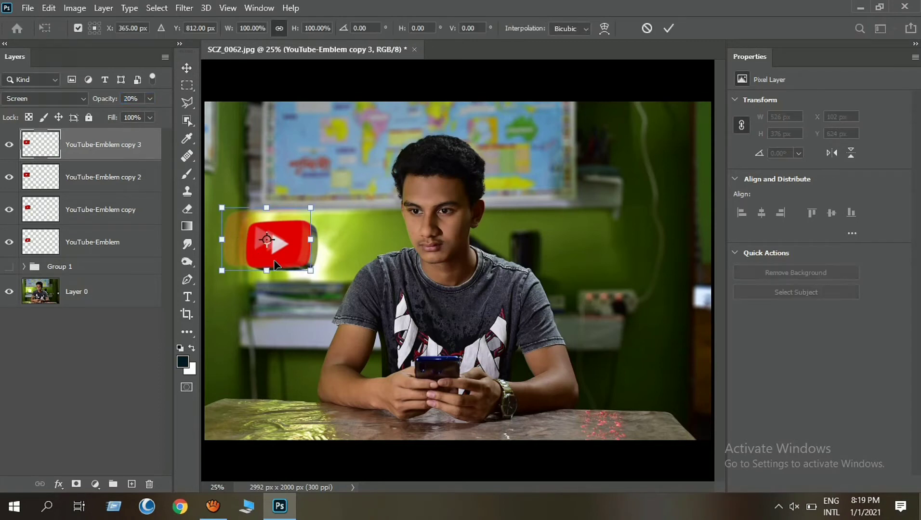
pyautogui.moveTo(312, 270); pyautogui.dragTo(283, 253)
pyautogui.press('Return')
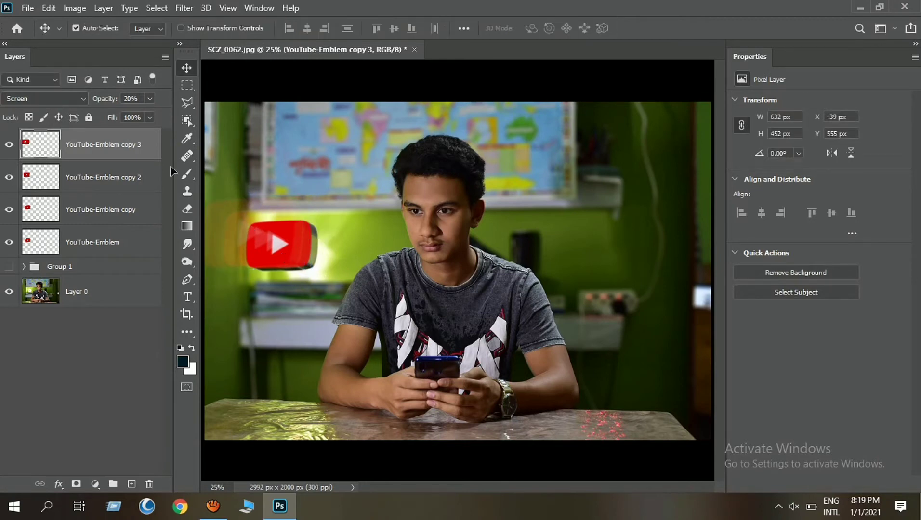
pyautogui.click(135, 100)
# Try to group the original YouTube emblem layer with its three enlarged copies.
pyautogui.click(128, 170)
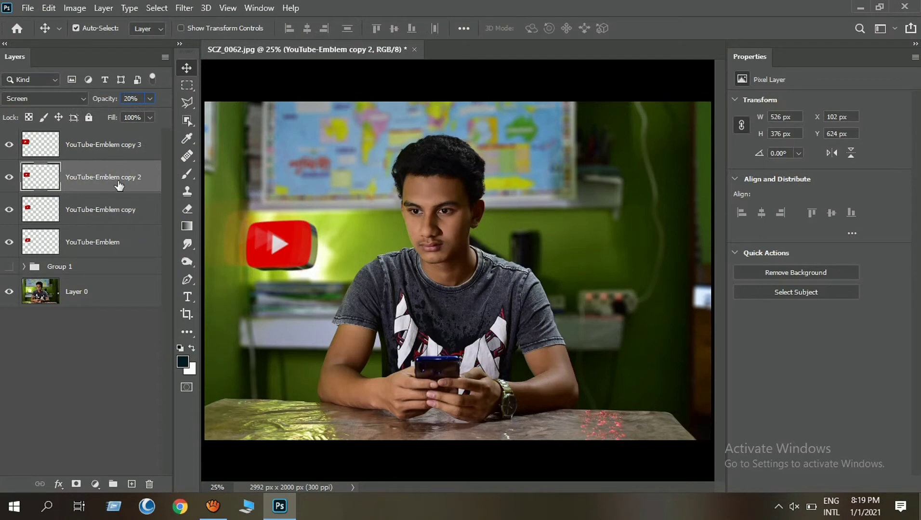
pyautogui.click(120, 151)
pyautogui.keyDown('shift'); pyautogui.click(108, 241); pyautogui.keyUp('shift')
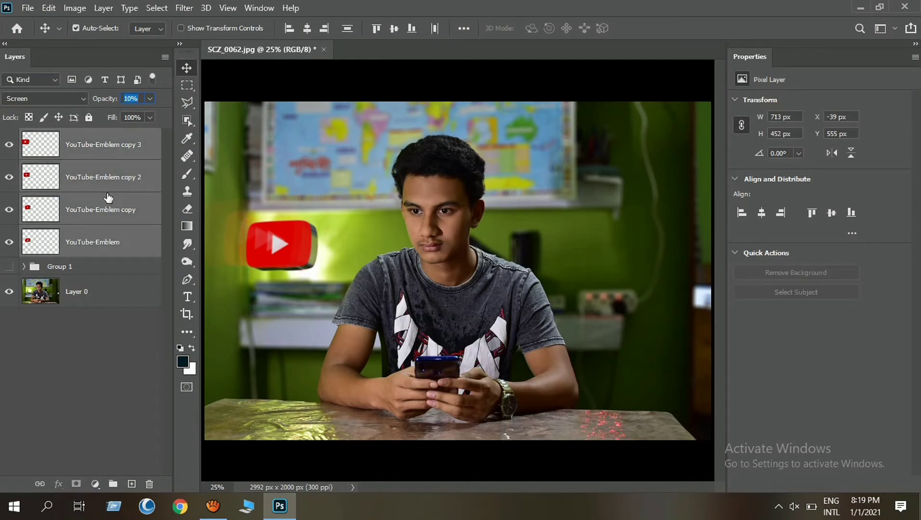
pyautogui.press('Return')
pyautogui.hotkey('ctrl', 'g')
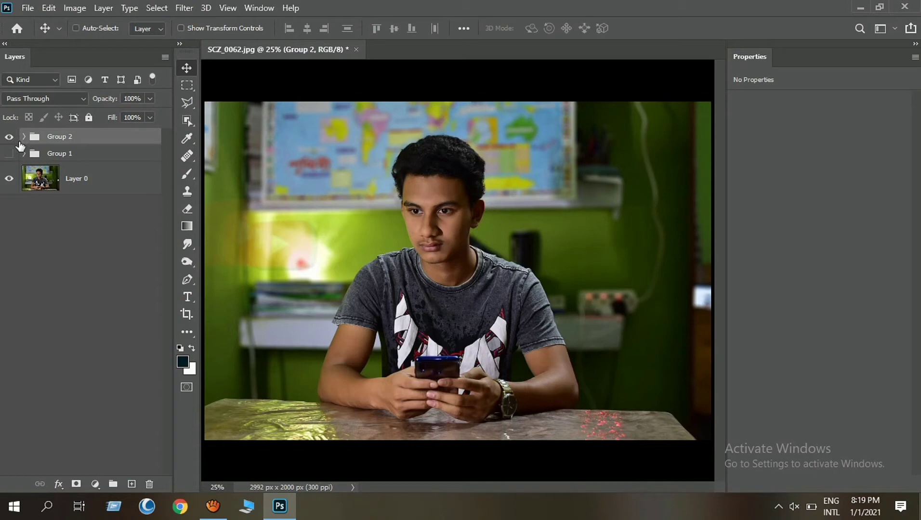
pyautogui.hotkey('ctrl', 'z')
# Set the original YouTube emblem's opacity to 100% and group it with its three copies.
pyautogui.click(80, 242)
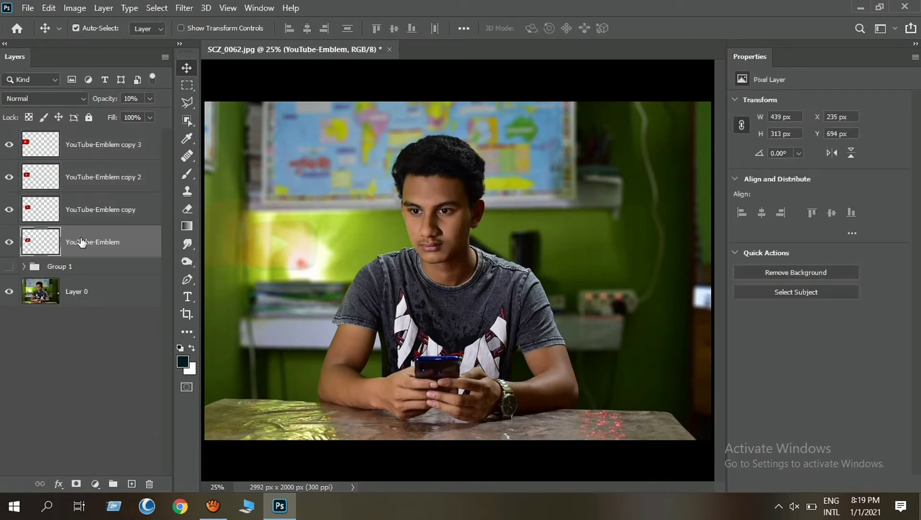
pyautogui.moveTo(97, 97); pyautogui.dragTo(192, 107)
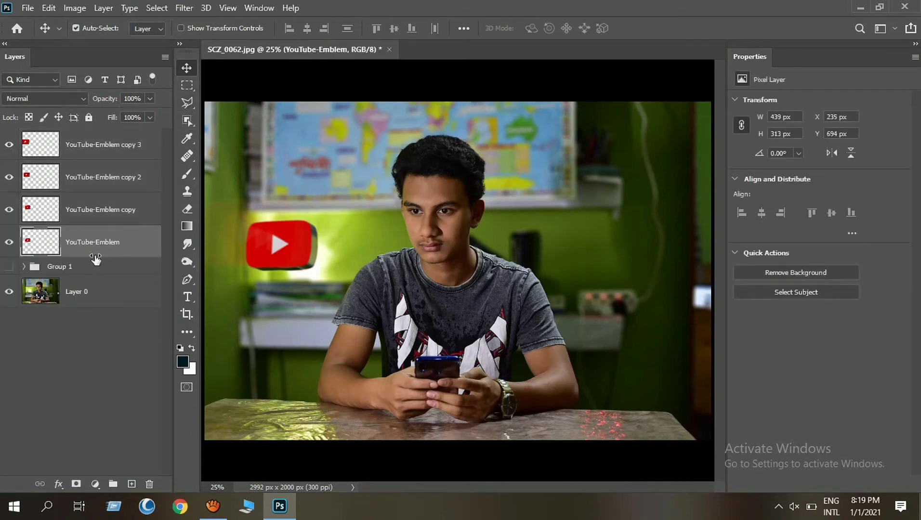
pyautogui.click(85, 157)
pyautogui.keyDown('shift'); pyautogui.click(82, 238); pyautogui.keyUp('shift')
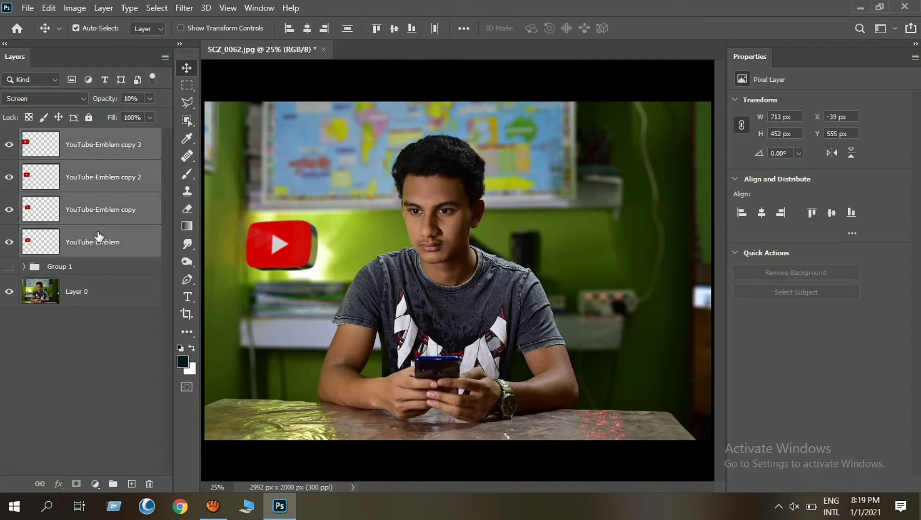
pyautogui.hotkey('ctrl', 'g')
pyautogui.click(9, 137)
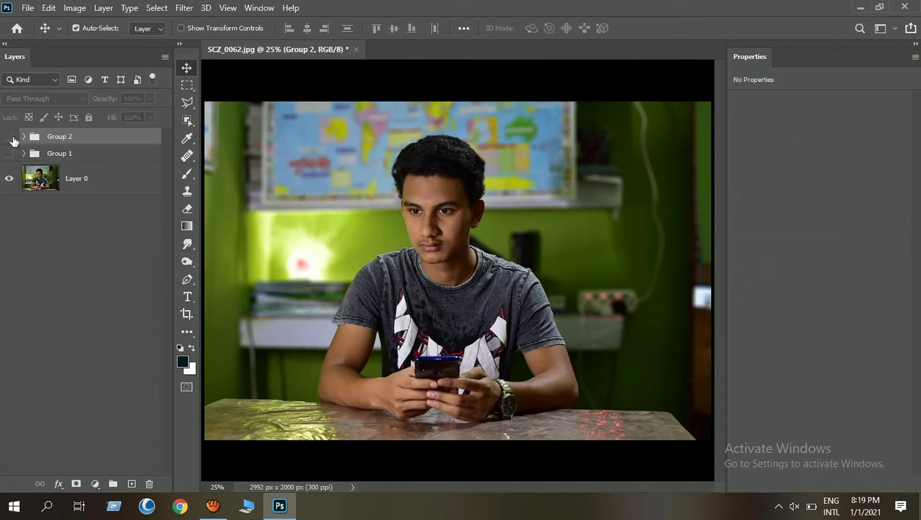
pyautogui.click(9, 136)
# Move the whole YouTube emblem group slightly upward over the photo and collapse the group.
pyautogui.click(294, 254)
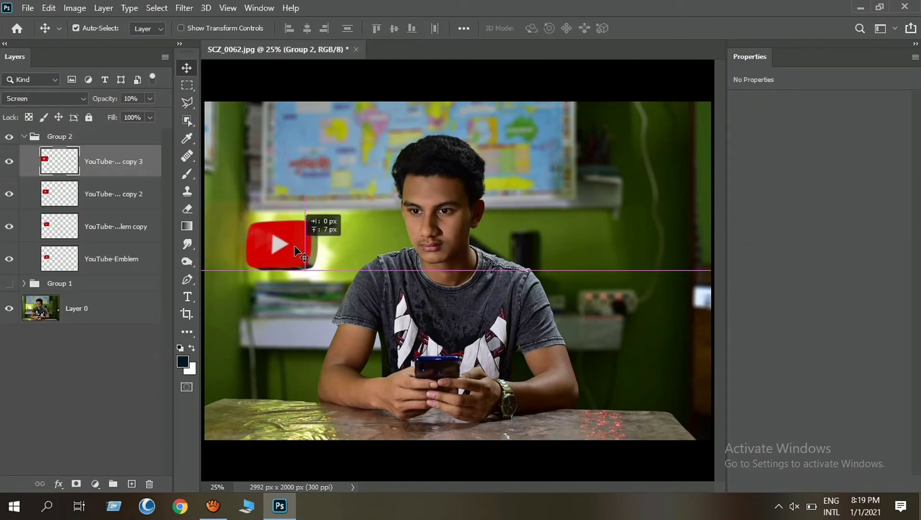
pyautogui.click(92, 136)
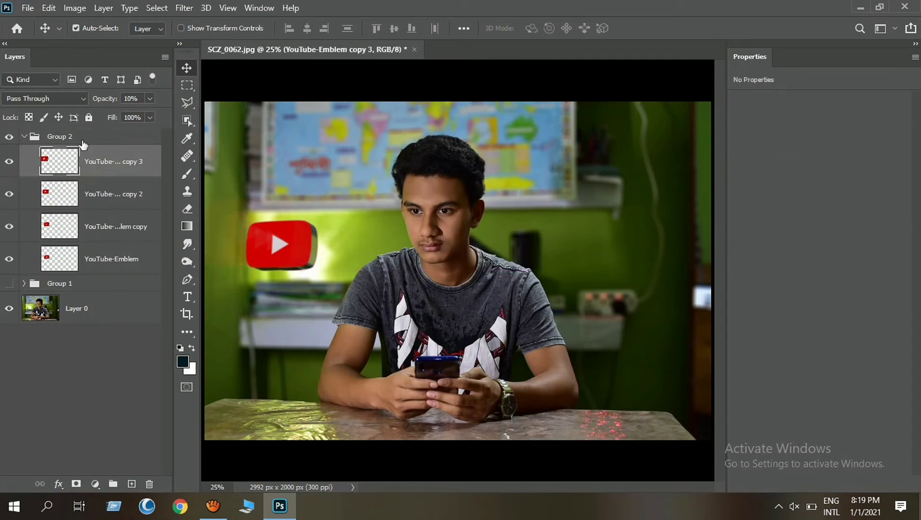
pyautogui.moveTo(277, 256); pyautogui.dragTo(278, 250)
pyautogui.press('ctrl')
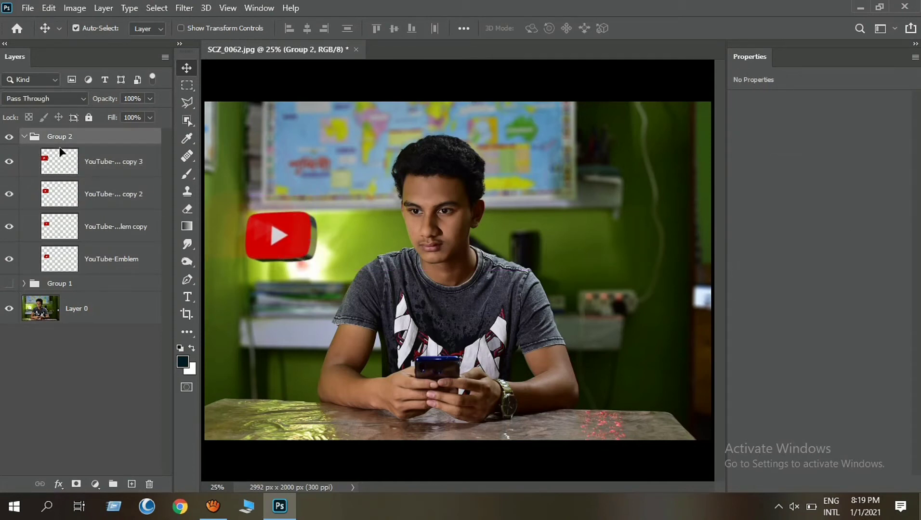
pyautogui.click(24, 137)
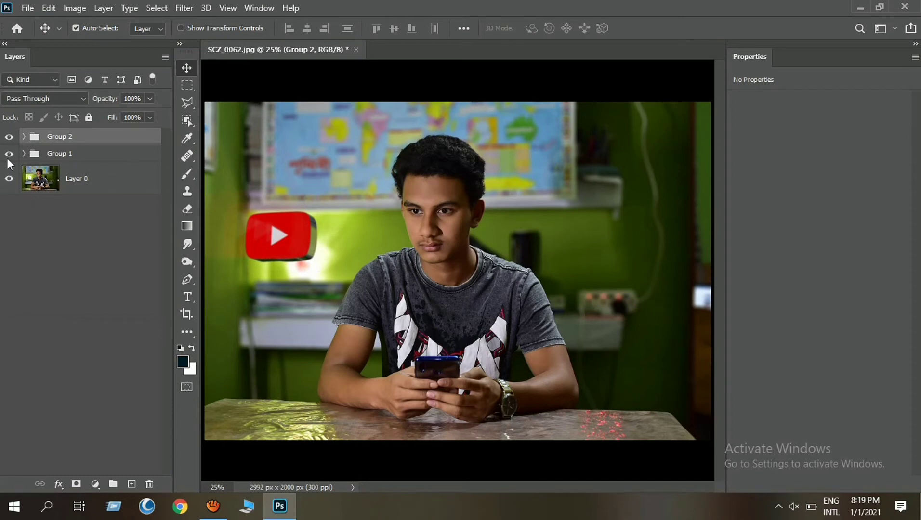
# Bring the Facebook logo out of the hidden logo group and convert its layer into a 3D extrusion.
pyautogui.click(9, 153)
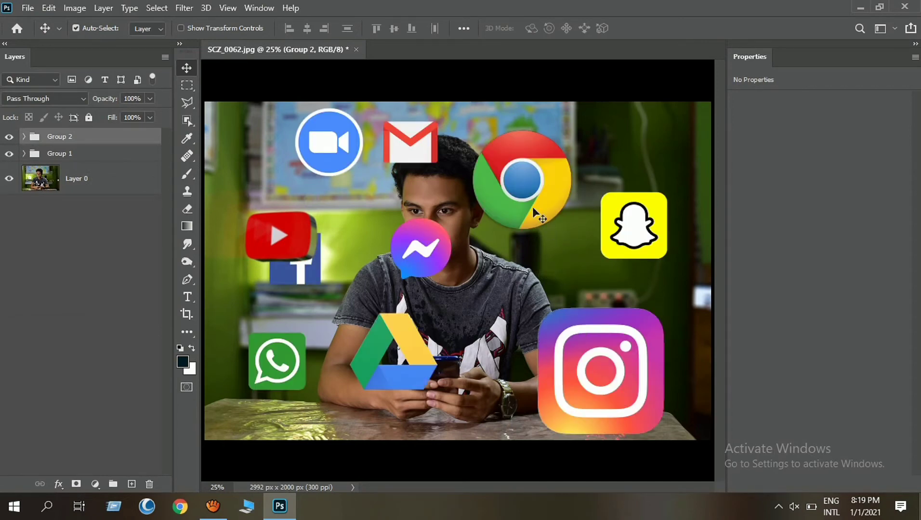
pyautogui.click(9, 154)
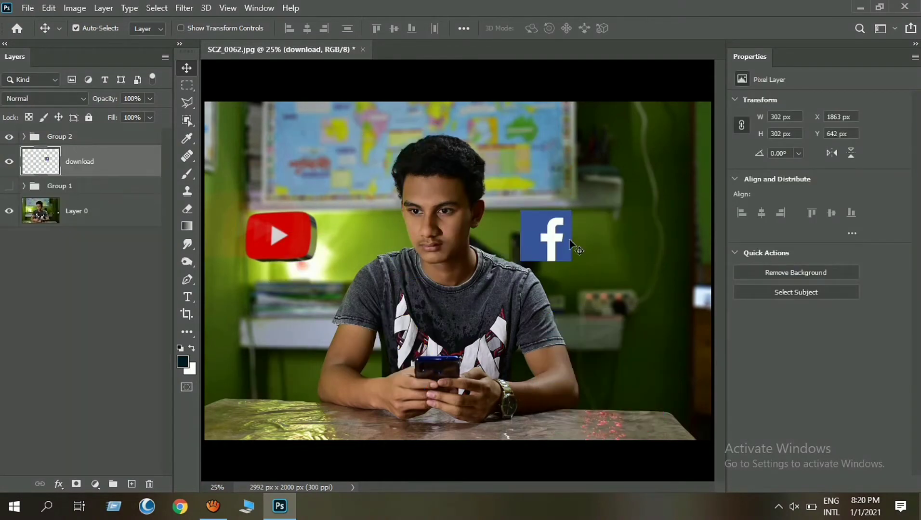
pyautogui.click(206, 8)
pyautogui.click(250, 67)
pyautogui.click(59, 281)
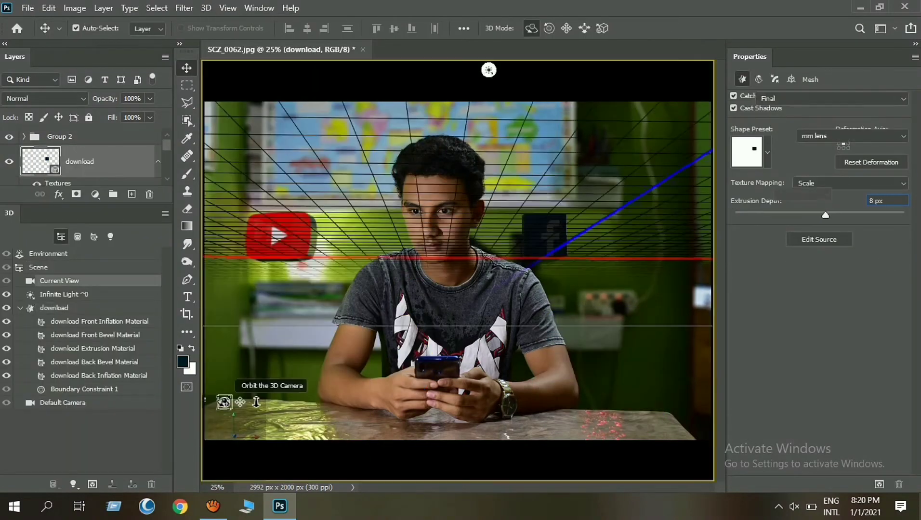
pyautogui.click(99, 320)
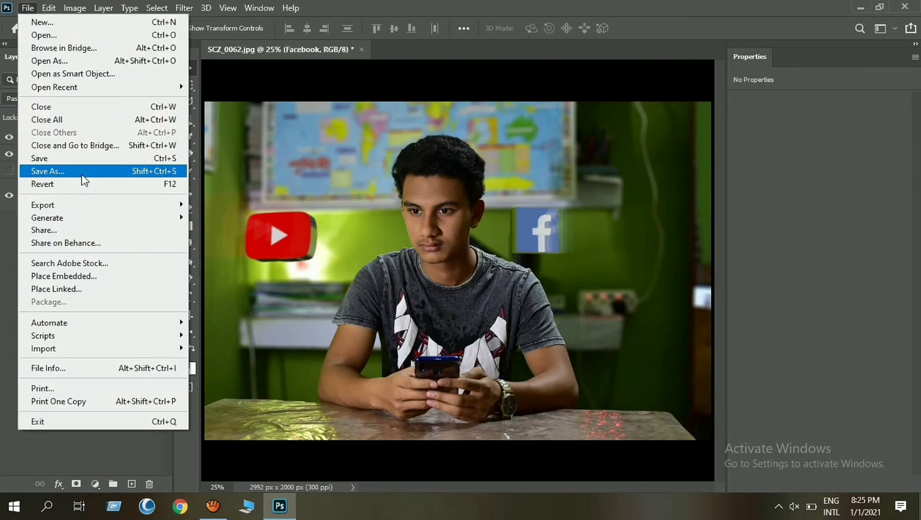
# Save the document as 3D.psd.
pyautogui.click(72, 175)
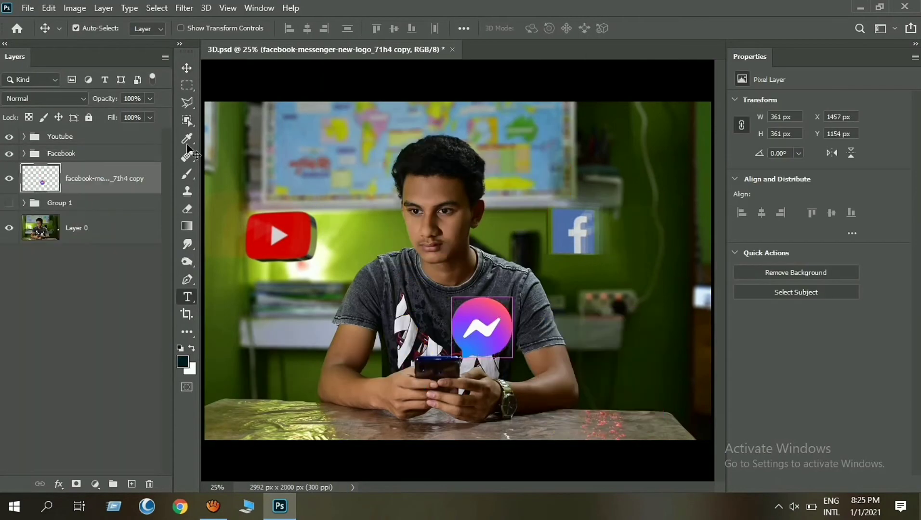
# Extrude the Messenger logo in 3D in front of the shirt and open its extrusion depth for editing.
pyautogui.moveTo(491, 317); pyautogui.dragTo(495, 320)
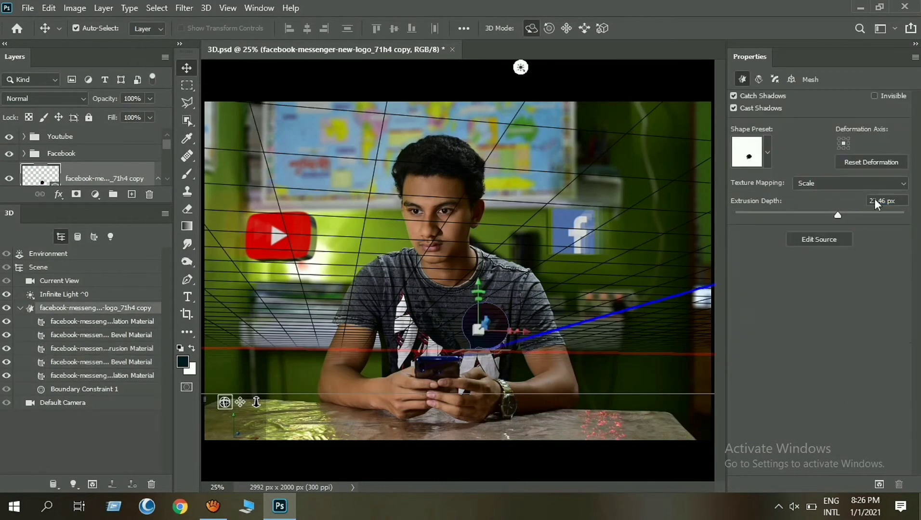
pyautogui.click(874, 199)
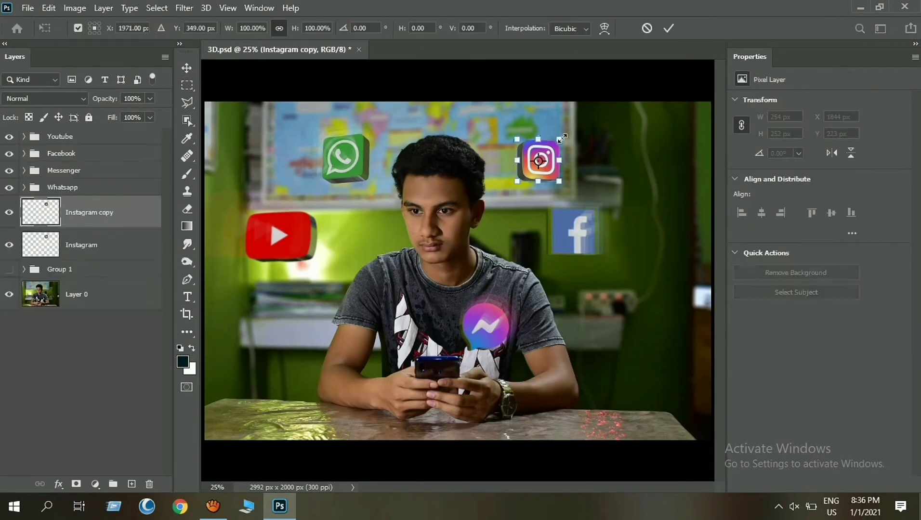
# Duplicate the Instagram logo copy to build up its trail of copies.
pyautogui.hotkey('ctrl', 'j')
pyautogui.hotkey('ctrl', 'j')
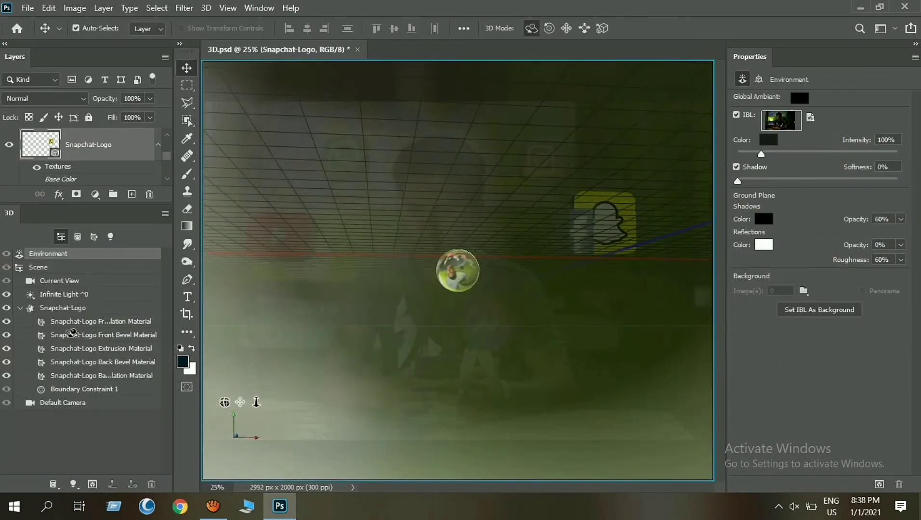
# Rasterize the extruded Snapchat logo's 3D layer.
pyautogui.rightClick(81, 150)
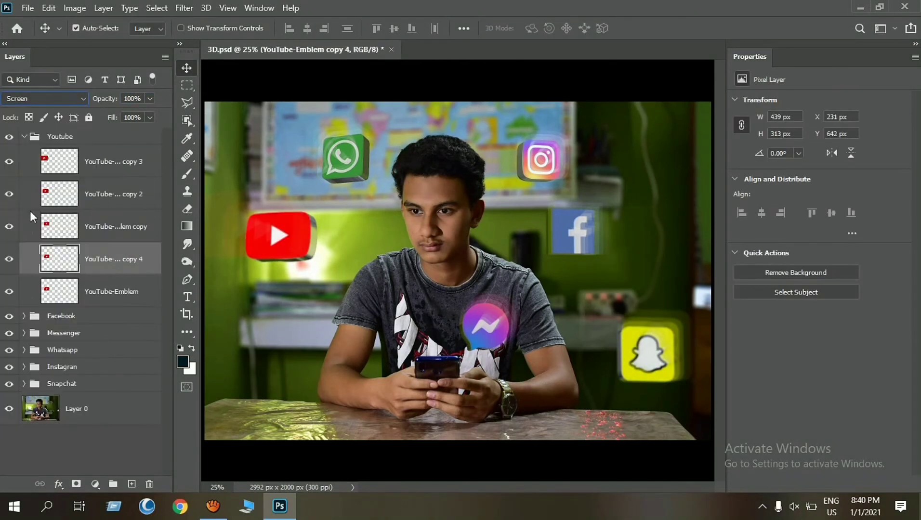
# Collapse the Youtube layer group.
pyautogui.click(59, 137)
pyautogui.click(24, 136)
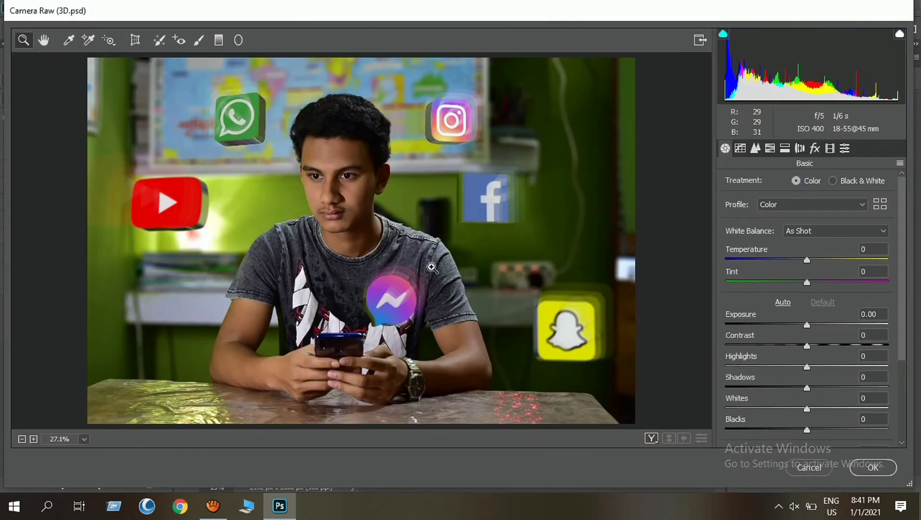
# In Camera Raw, lower temperature and tint slightly and set contrast to +16, highlights -4, shadows +85, whites -10 and blacks -50.
pyautogui.moveTo(807, 260); pyautogui.dragTo(799, 261)
pyautogui.moveTo(807, 283); pyautogui.dragTo(802, 283)
pyautogui.scroll(-1, 822, 347)
pyautogui.moveTo(807, 347); pyautogui.dragTo(767, 334)
pyautogui.moveTo(807, 356); pyautogui.dragTo(766, 364)
pyautogui.scroll(-1, 881, 359)
pyautogui.moveTo(868, 323); pyautogui.dragTo(875, 322)
pyautogui.moveTo(807, 343); pyautogui.dragTo(798, 343)
pyautogui.moveTo(767, 301); pyautogui.dragTo(803, 301)
# Set the photo's texture to +14 and clarity to +2.
pyautogui.scroll(-2, 804, 313)
pyautogui.moveTo(807, 342); pyautogui.dragTo(818, 341)
pyautogui.moveTo(806, 363); pyautogui.dragTo(809, 363)
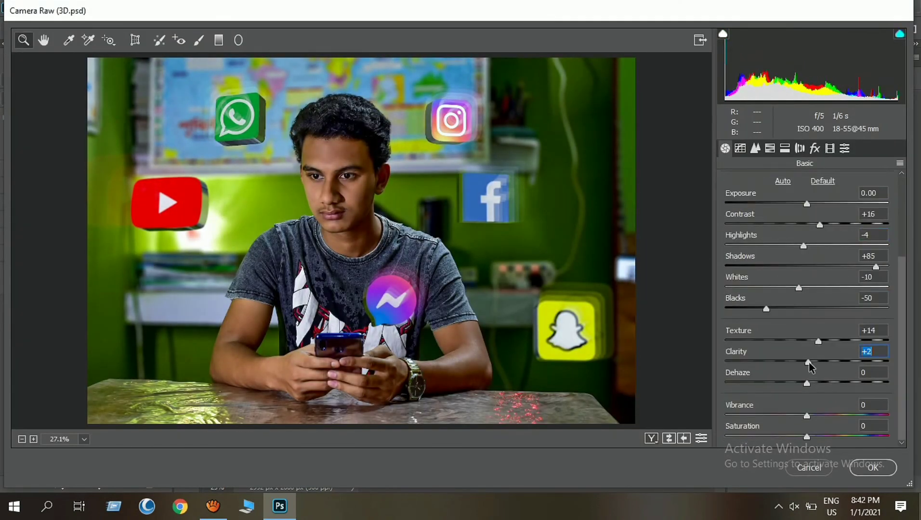
# Anchor points along the RGB point curve, set its white point to input 248, output 255, and lift its black point.
pyautogui.click(740, 149)
pyautogui.click(791, 184)
pyautogui.click(758, 377)
pyautogui.click(804, 331)
pyautogui.click(848, 287)
pyautogui.moveTo(892, 247); pyautogui.dragTo(888, 247)
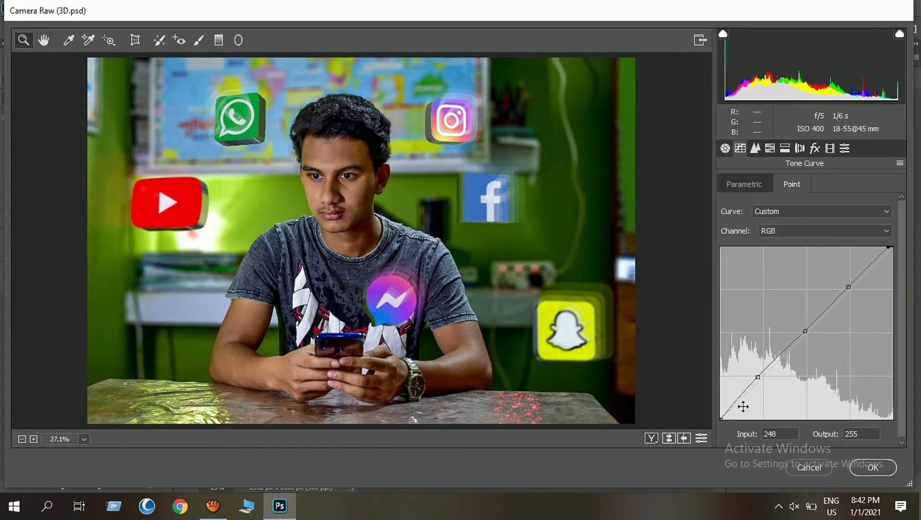
pyautogui.click(742, 396)
pyautogui.moveTo(720, 419)
pyautogui.mouseDown()
pyautogui.moveTo(720, 400)
pyautogui.moveTo(720, 408)
pyautogui.mouseUp()
# Apply split toning with highlights at hue 182, saturation 5 and shadows at hue 236, saturation 6.
pyautogui.click(784, 148)
pyautogui.moveTo(729, 204); pyautogui.dragTo(811, 207)
pyautogui.moveTo(729, 226); pyautogui.dragTo(737, 225)
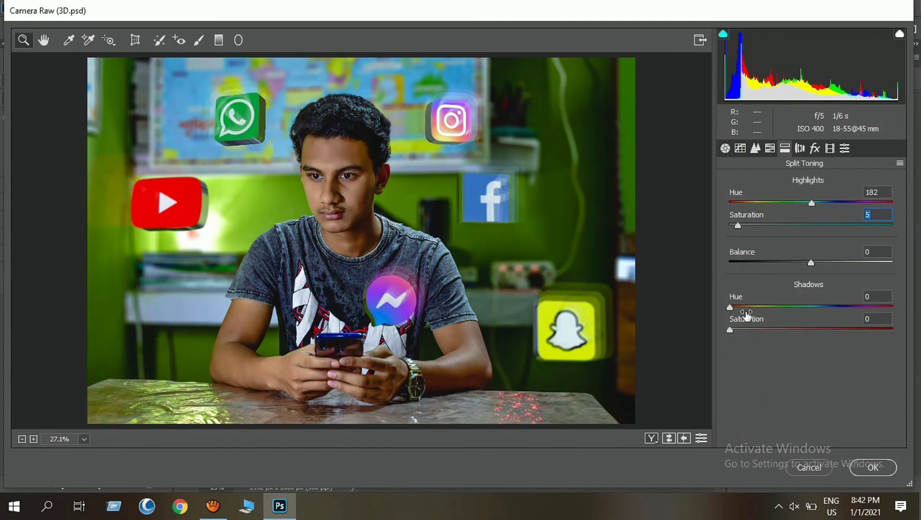
pyautogui.moveTo(729, 308); pyautogui.dragTo(836, 314)
pyautogui.moveTo(729, 330); pyautogui.dragTo(738, 330)
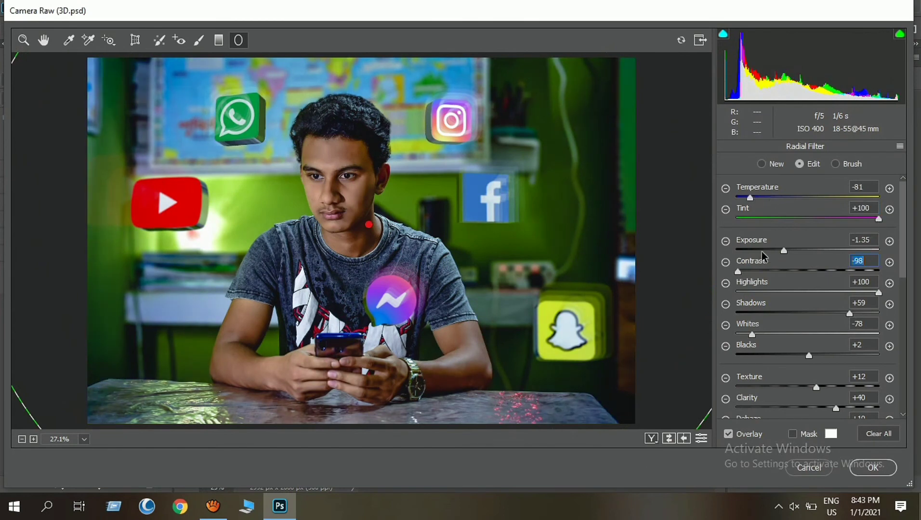
# Lower the radial filter's exposure further and set its whites to -53.
pyautogui.moveTo(784, 250); pyautogui.dragTo(769, 250)
pyautogui.moveTo(751, 335); pyautogui.dragTo(772, 336)
pyautogui.press('z')
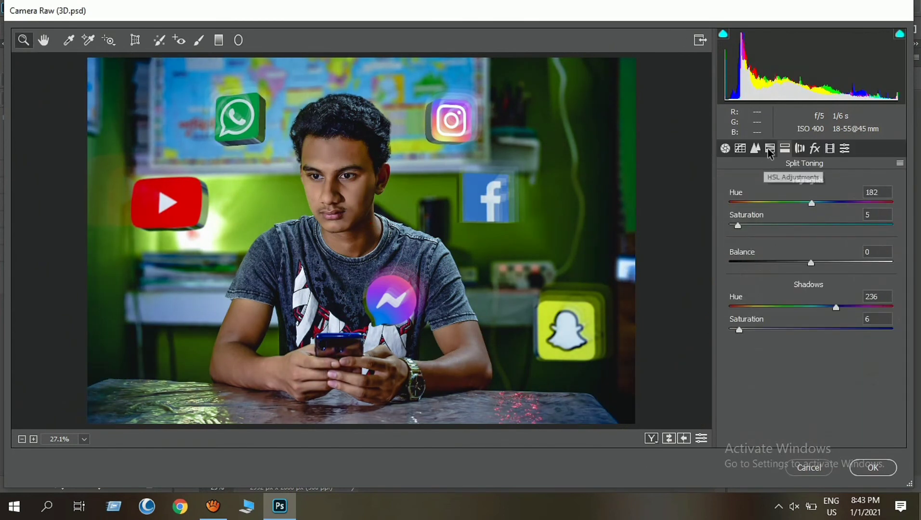
# Raise the luminance of the reds in the HSL adjustments.
pyautogui.click(769, 148)
pyautogui.click(837, 184)
pyautogui.moveTo(811, 233); pyautogui.dragTo(853, 248)
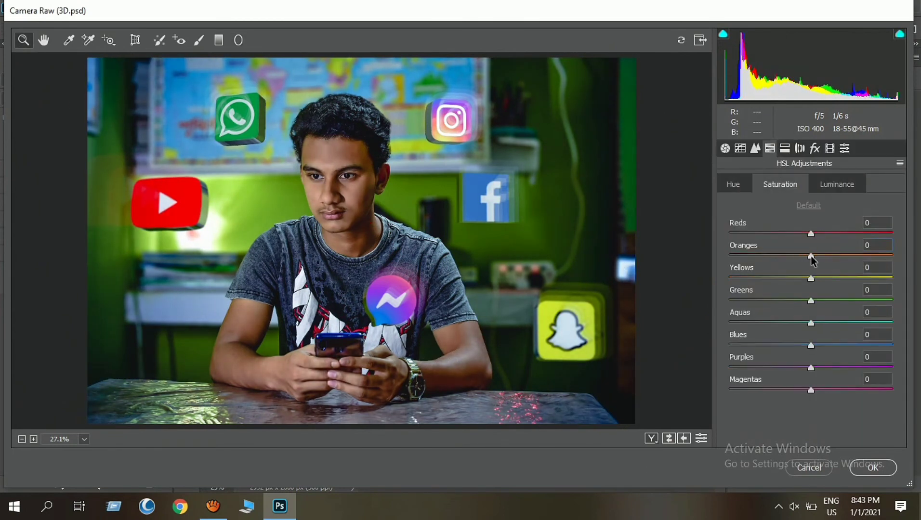
# Brighten the logos with the Adjustment Brush at exposure +1.00 and contrast +5, and apply the Camera Raw filter.
pyautogui.press('k')
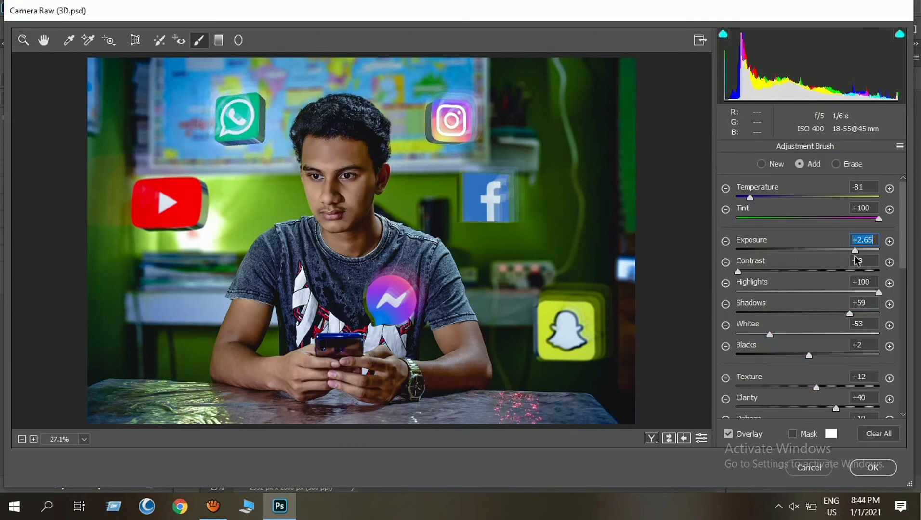
pyautogui.moveTo(831, 277); pyautogui.dragTo(811, 276)
pyautogui.moveTo(862, 250); pyautogui.dragTo(825, 254)
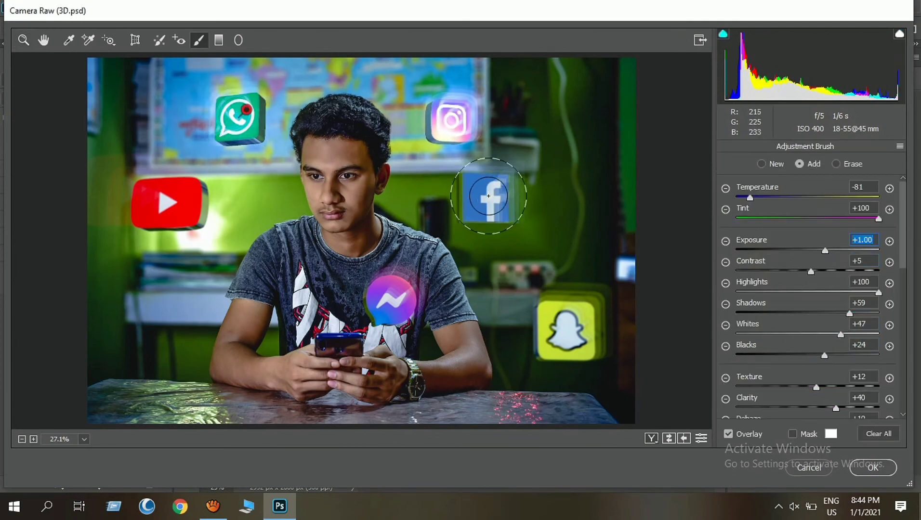
pyautogui.press('Return')
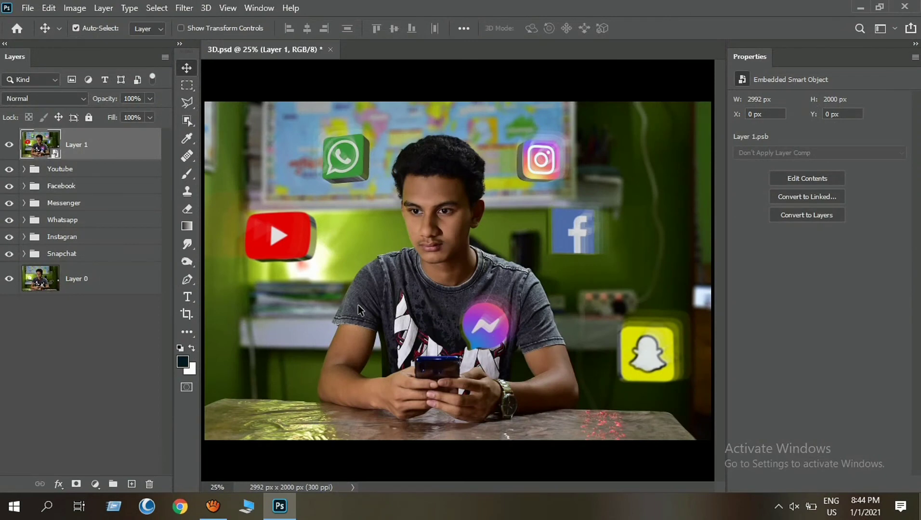
pyautogui.press('super+r')
pyautogui.press('Escape')
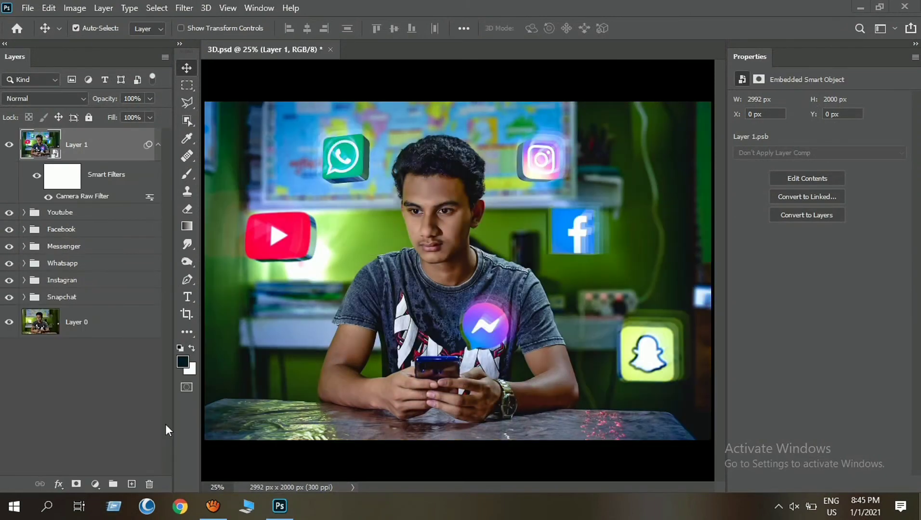
# Hide the filtered Layer 1 and expand the Instagram group to work on its bottom logo layer.
pyautogui.click(9, 144)
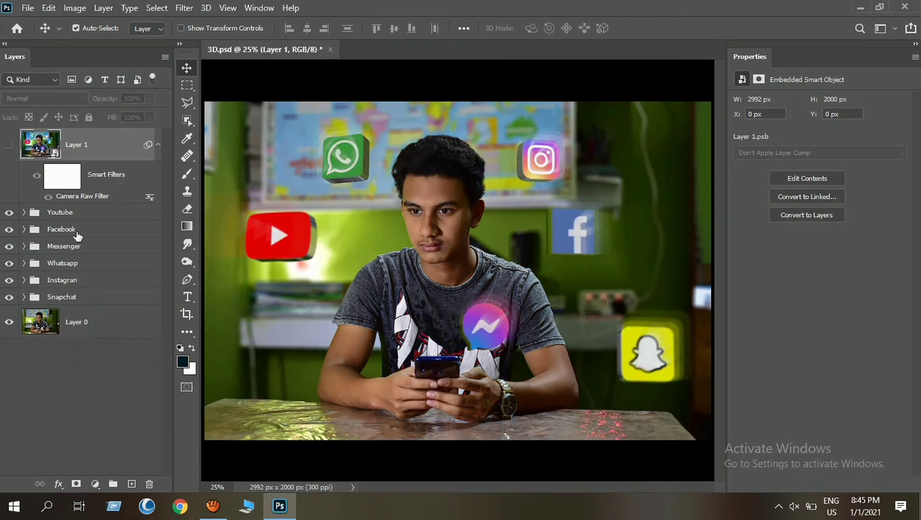
pyautogui.click(61, 280)
pyautogui.click(24, 280)
pyautogui.rightClick(108, 402)
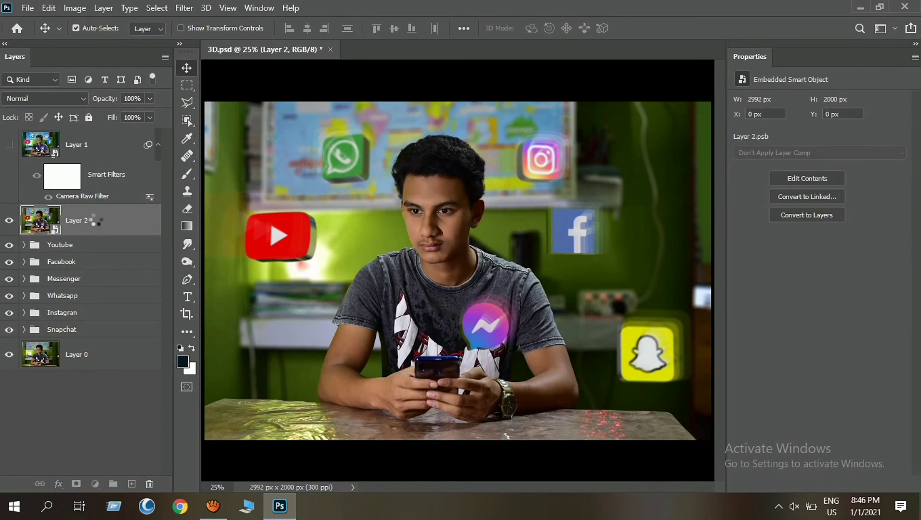
# Replace the old filtered Layer 1 with the new merged smart object, Layer 2.
pyautogui.click(83, 149)
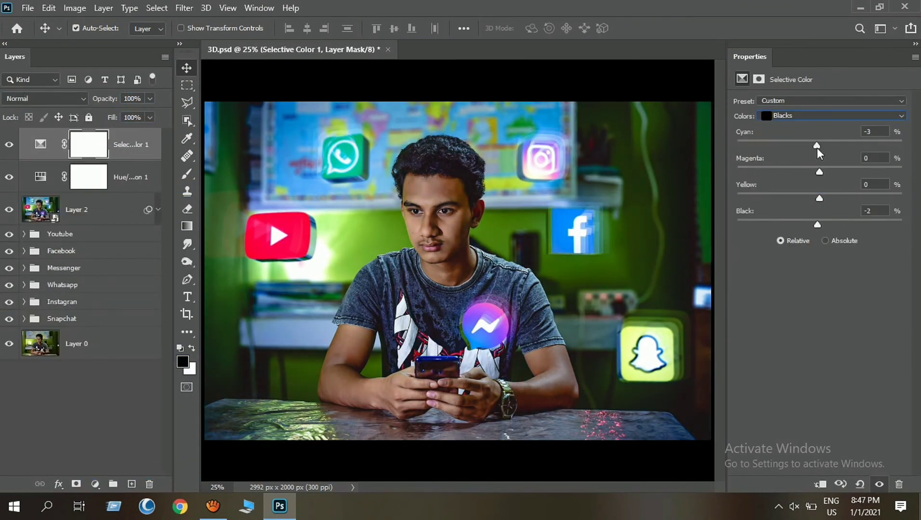
# Add a second Selective Color adjustment with Whites at cyan +100 and black -48, and stamp all visible layers into a new layer.
pyautogui.click(95, 484)
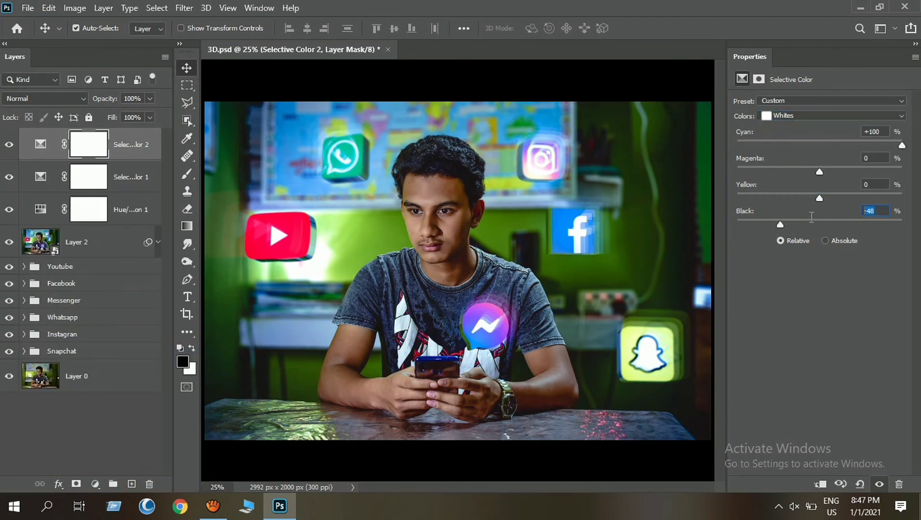
pyautogui.hotkey('ctrl', 'shift', 'alt', 'e')
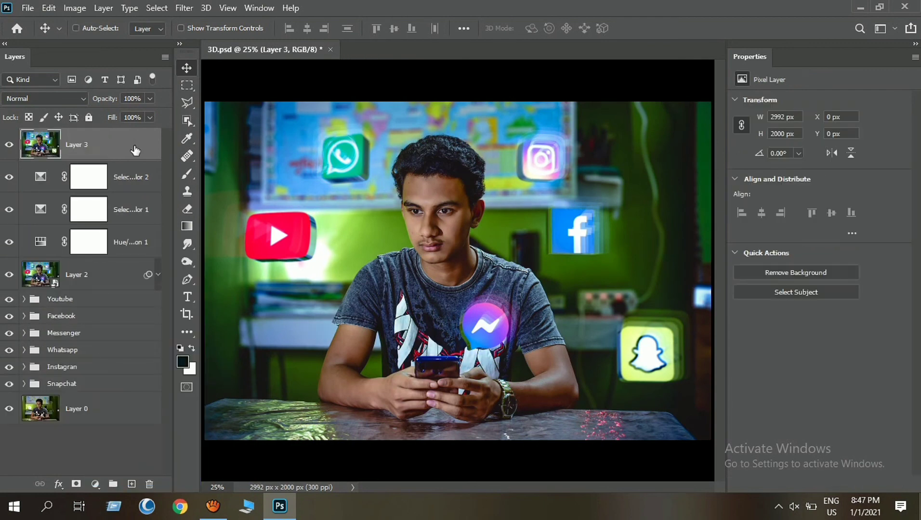